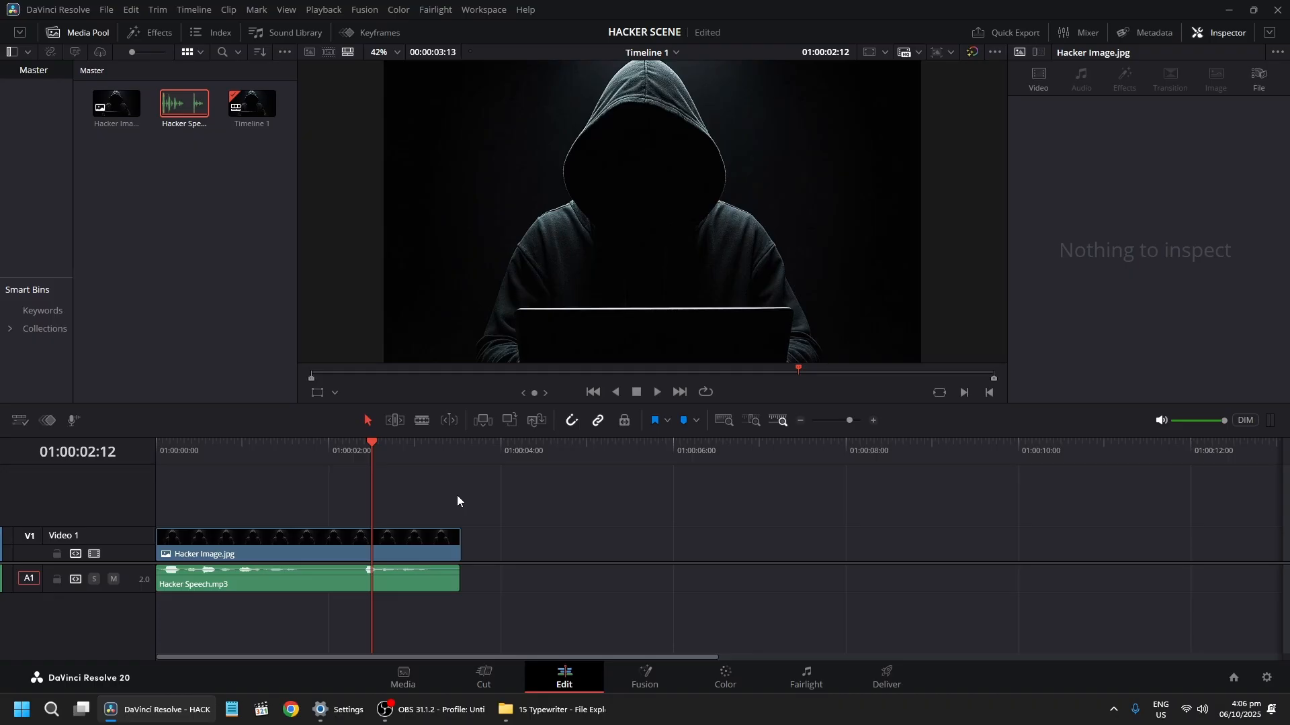
Play the timeline from the start and set the volume of the Hacker Speech.mp3 clip to 5
left_click(440, 587)
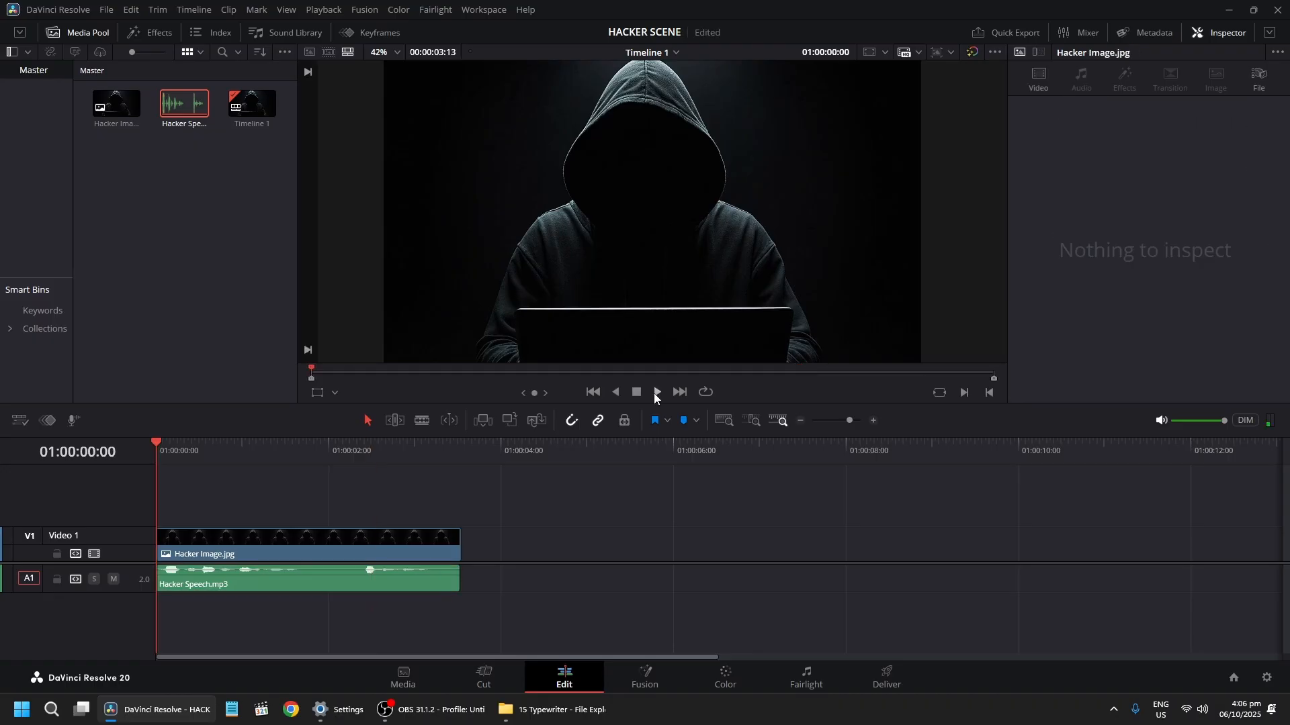
left_click(657, 395)
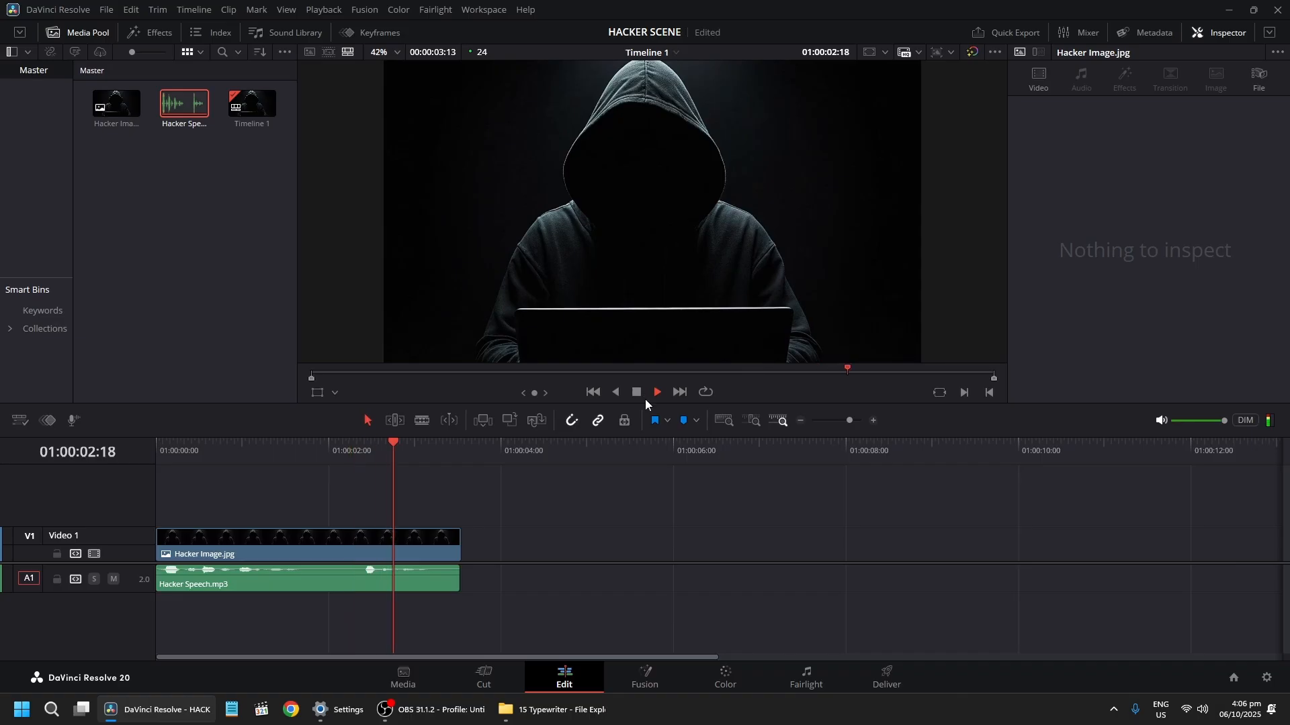
left_click(425, 585)
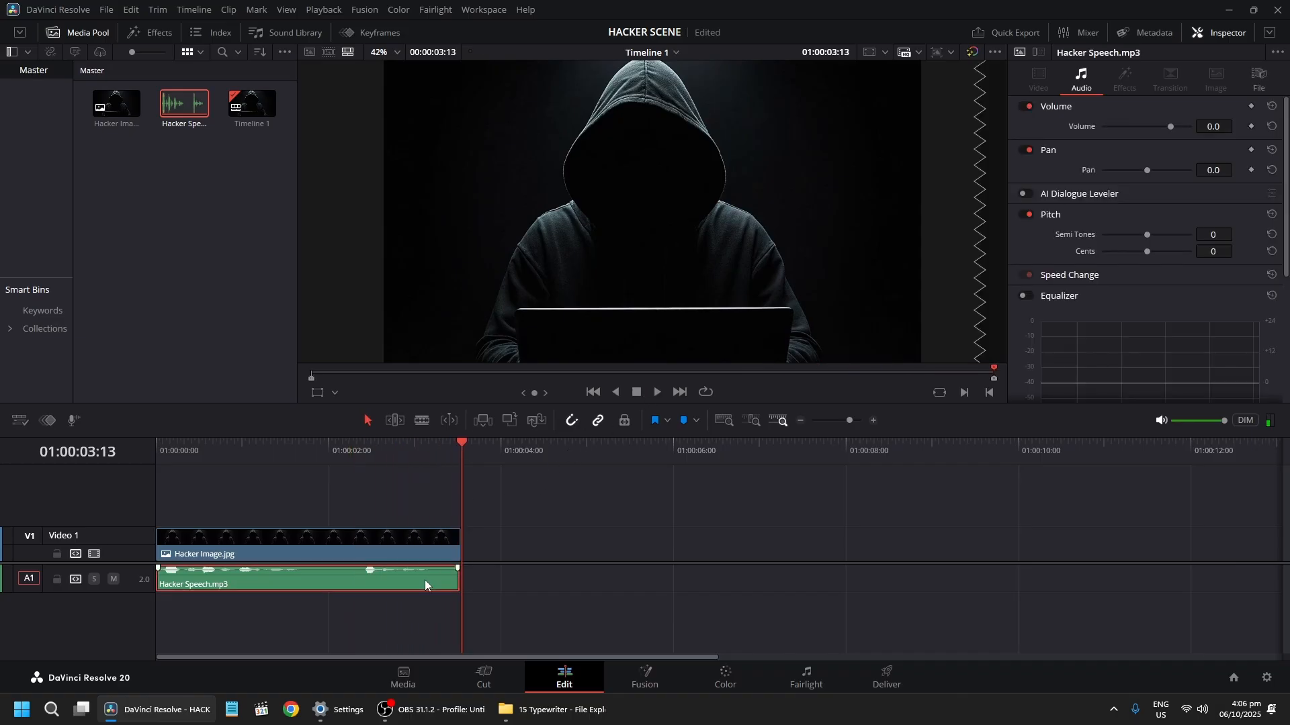
left_click(1213, 128)
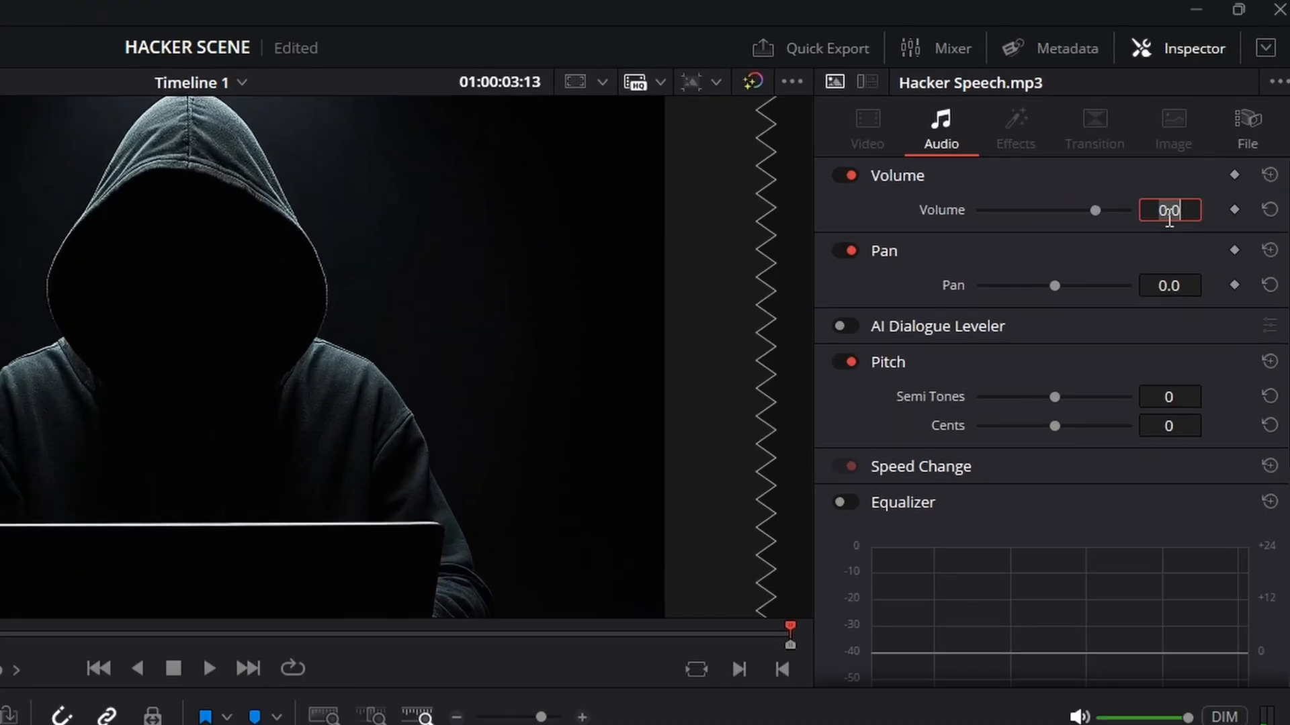
type("5")
key("Return")
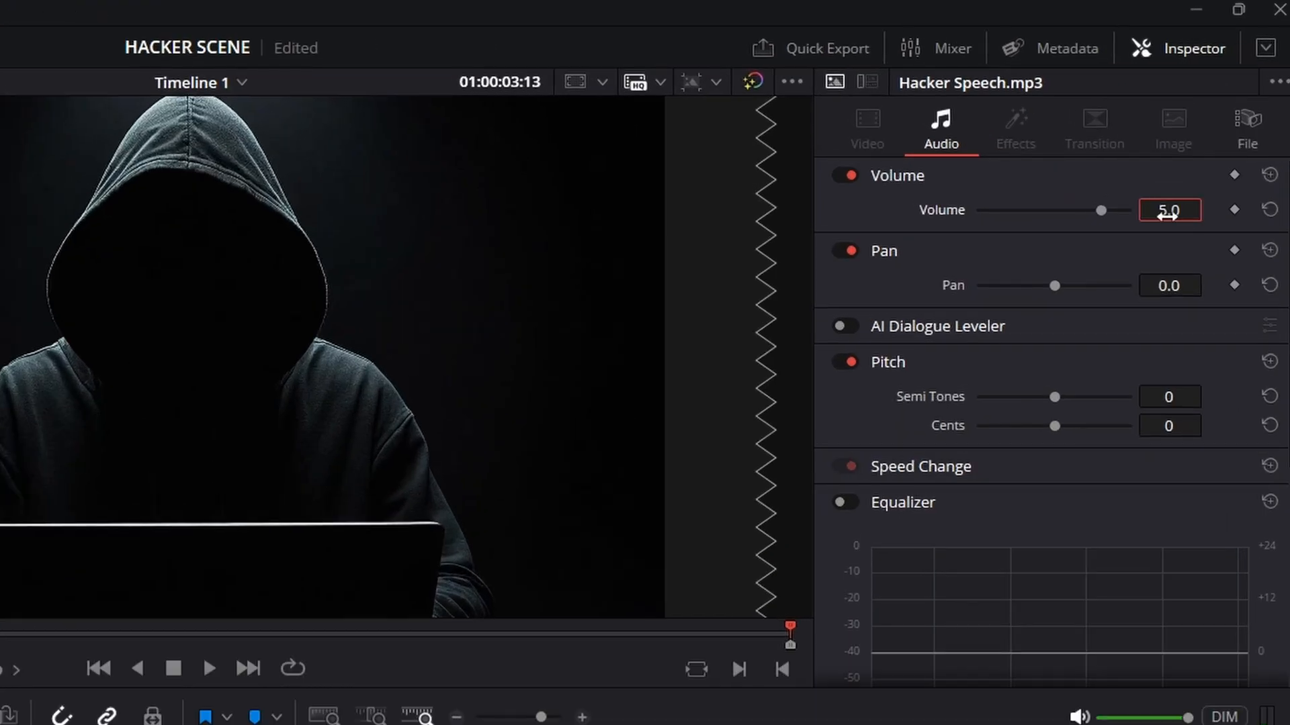
Set the speech clip's pitch to -5 semi tones and -100 cents and play it back from the start
double_click(1179, 401)
type("-5")
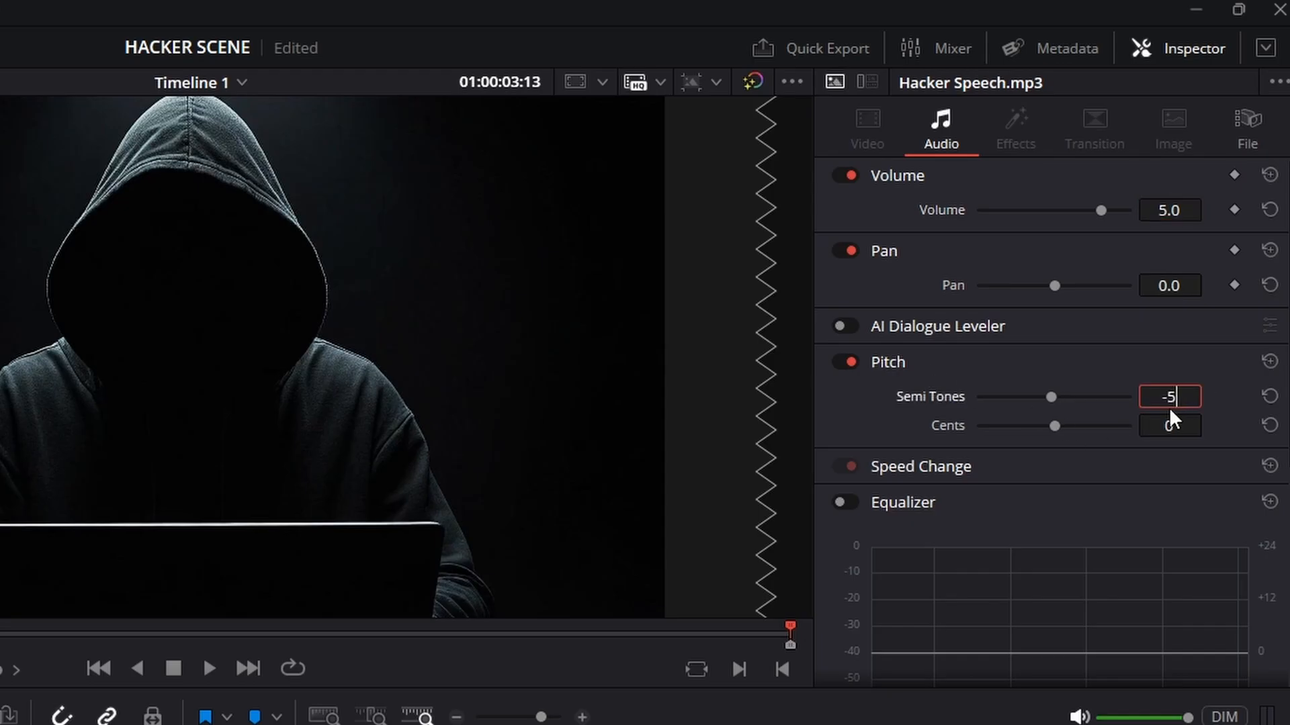
key("Return")
double_click(1176, 426)
type("-100")
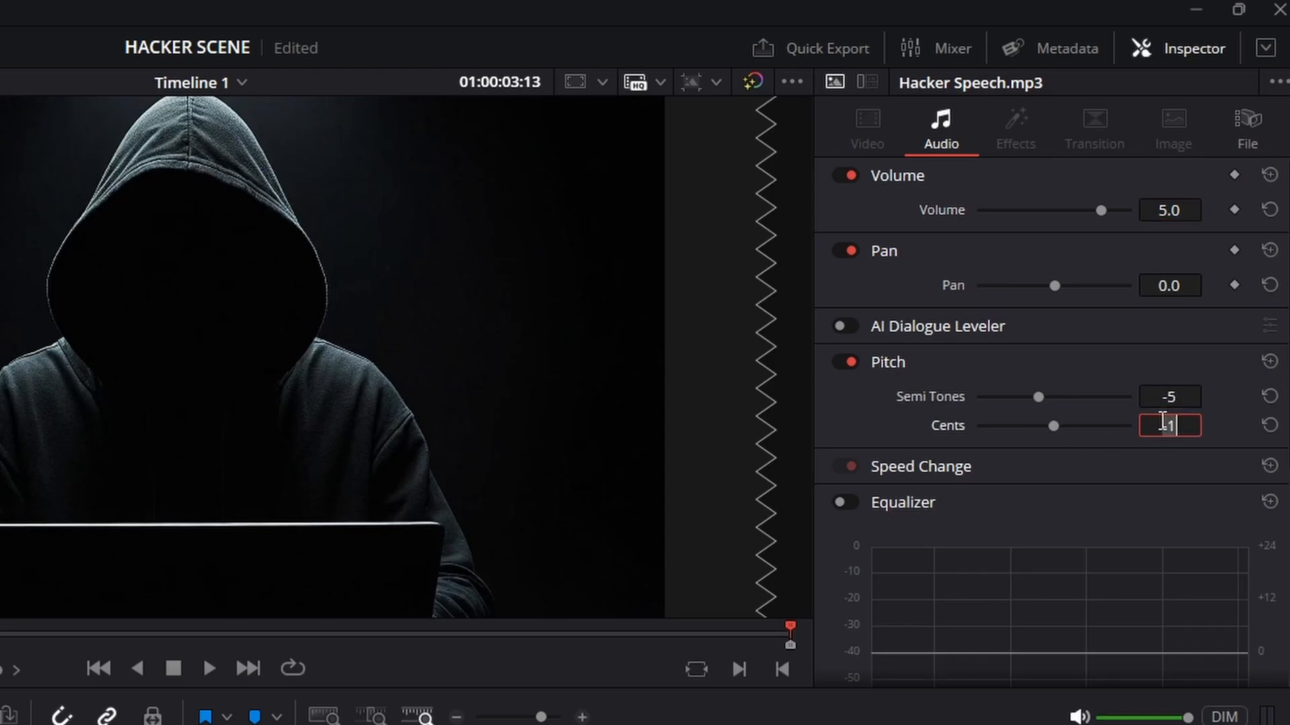
key("Return")
left_click_drag(471, 469, 9, 695)
key("space")
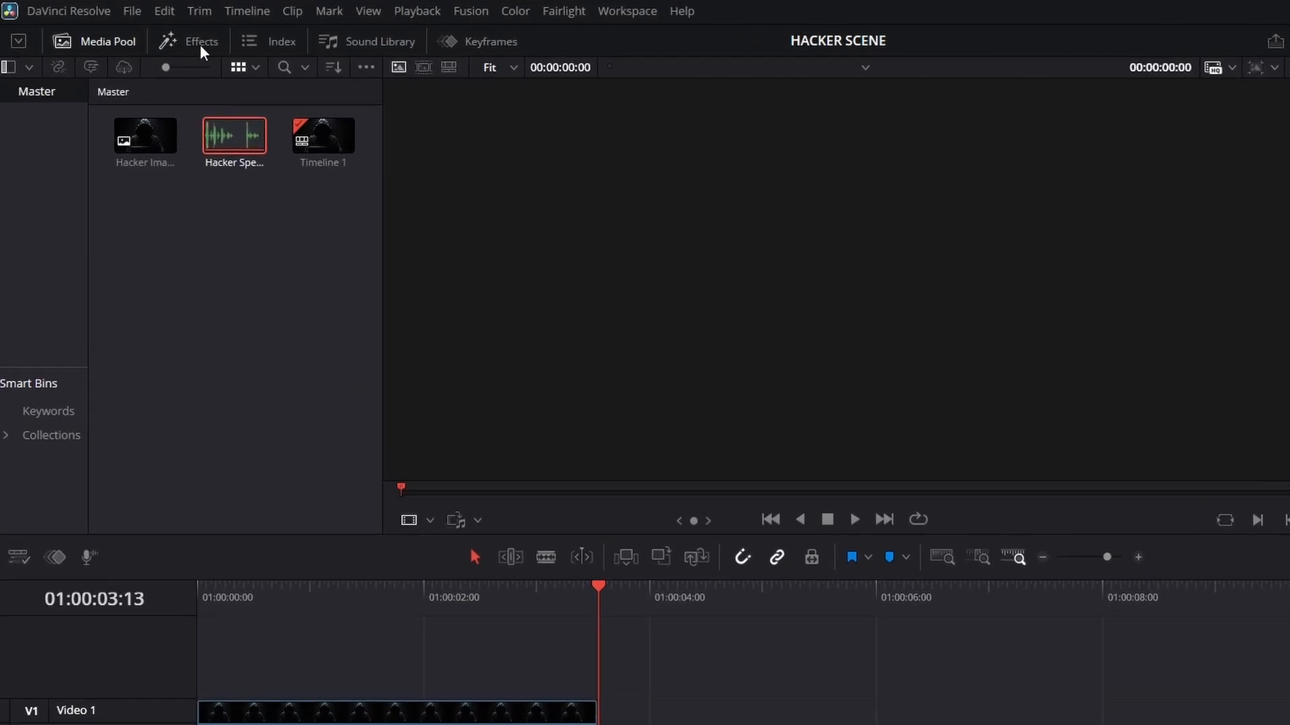
Add a Text+ title on a new track above Hacker Image.jpg, starting at the timeline start, and trim its end to 01:00:01:18
left_click(158, 39)
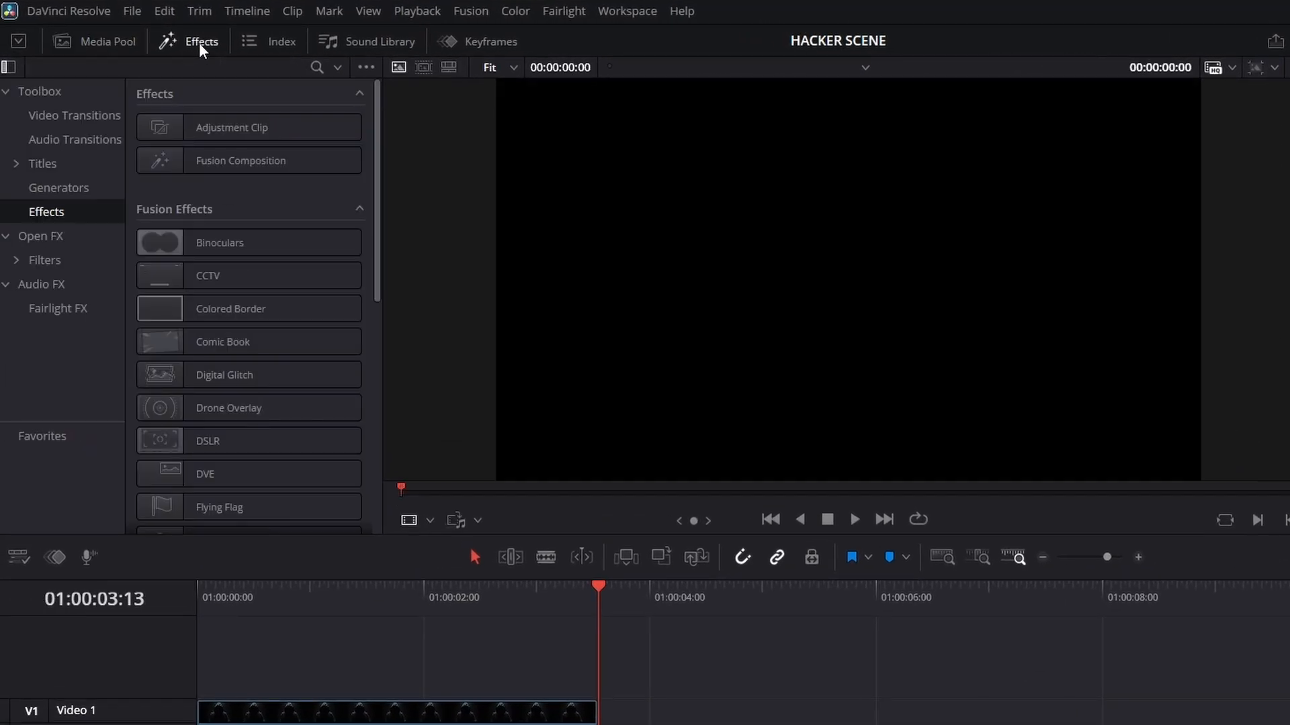
left_click(59, 164)
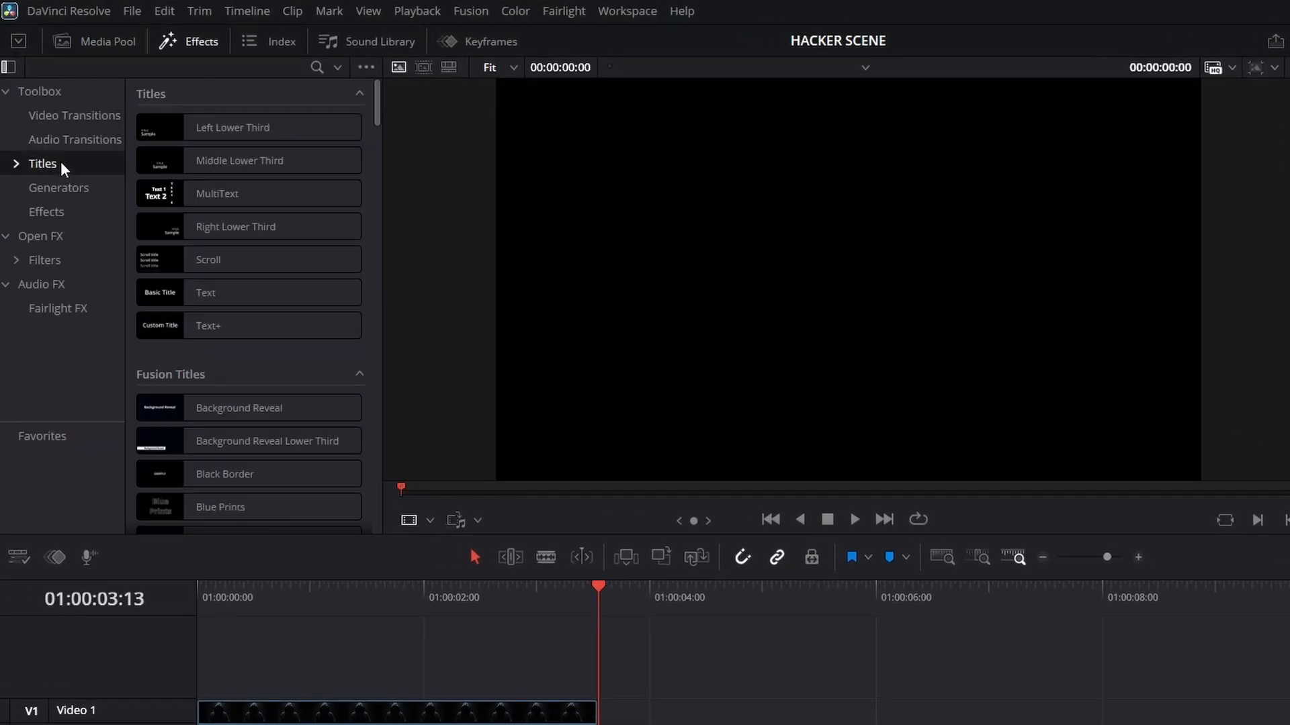
left_click_drag(193, 336, 288, 687)
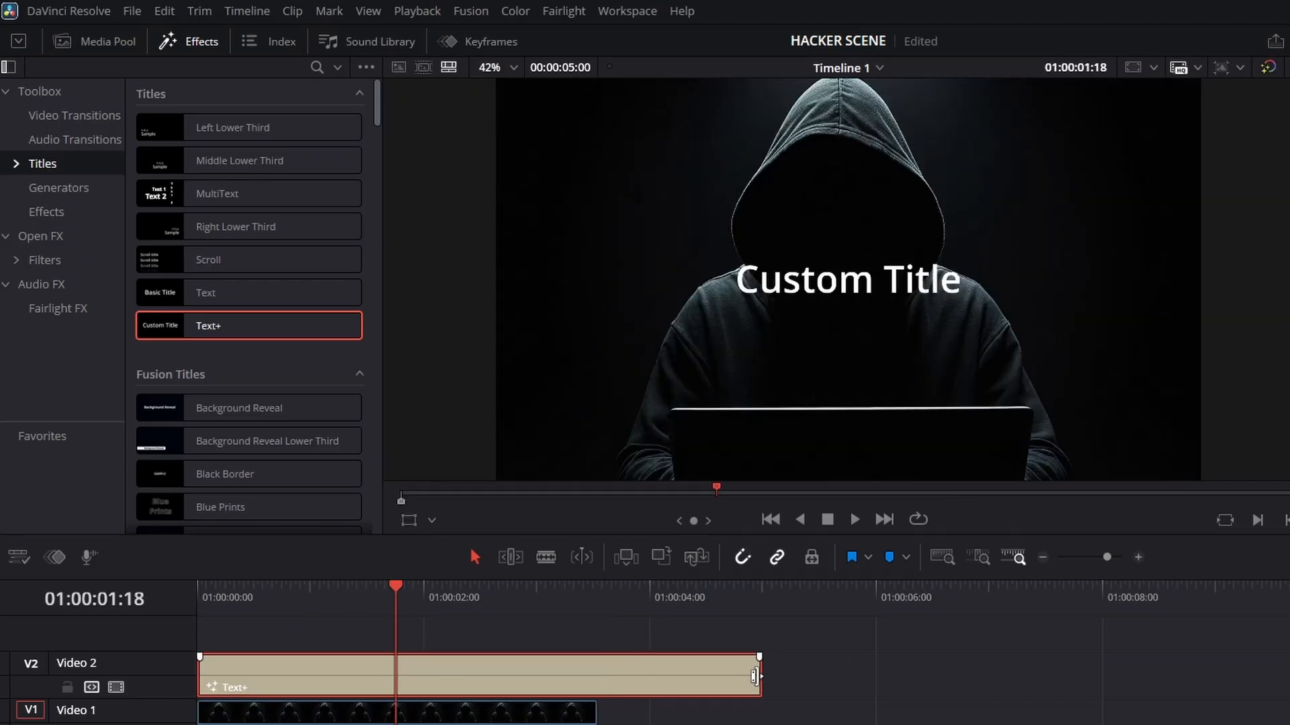
left_click_drag(756, 676, 460, 675)
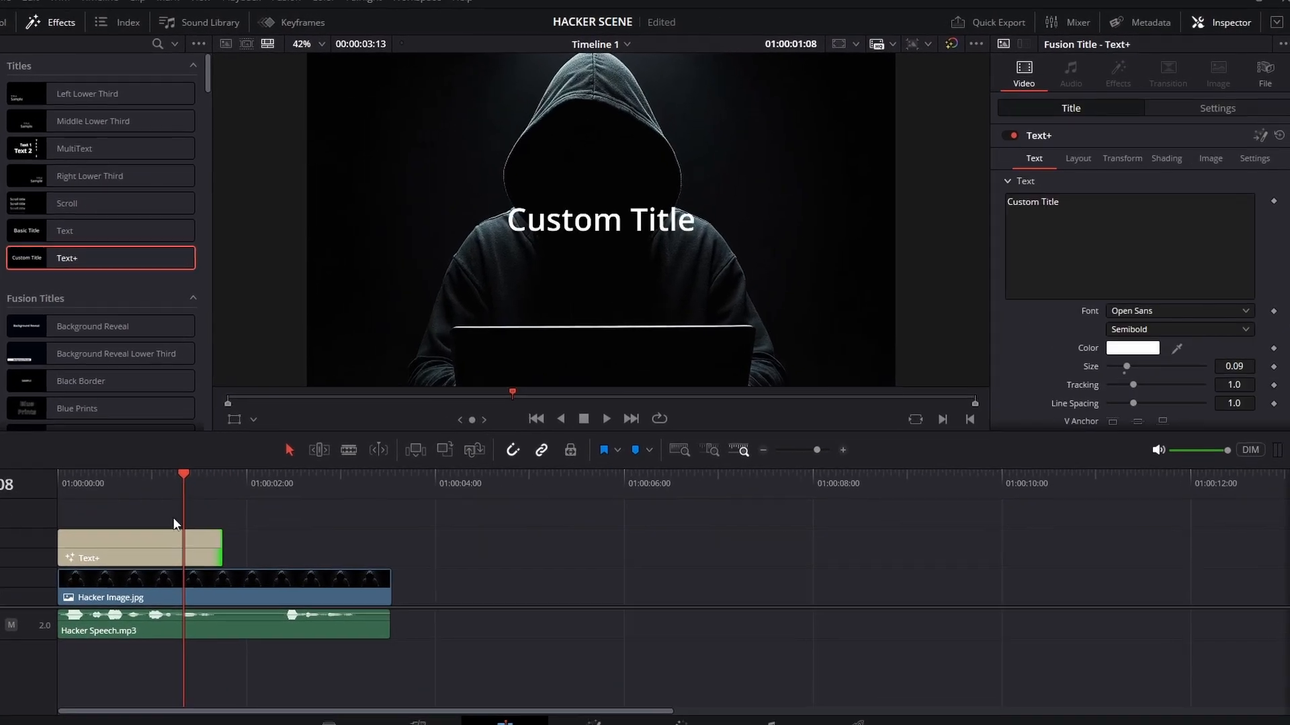
Replace the title's text with "What's a hacker's favorite season?"
left_click(148, 556)
left_click(1142, 237)
key("ctrl+a")
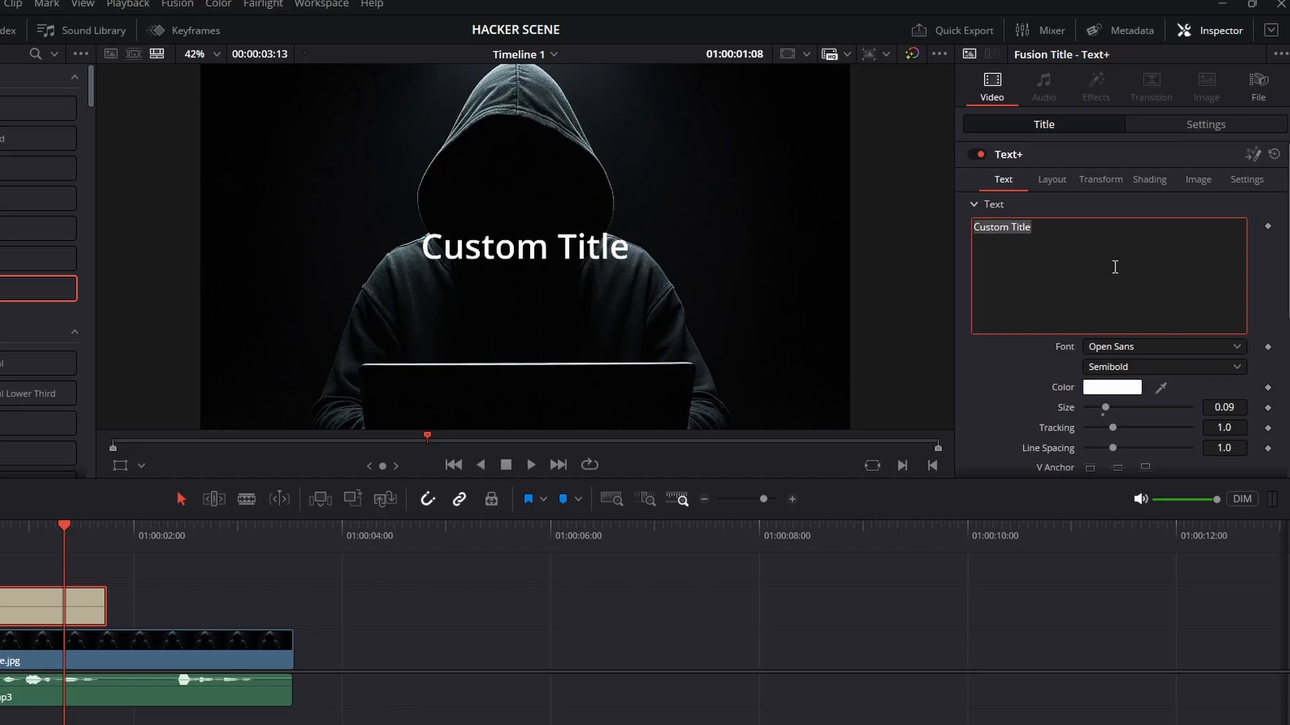
type("Waht's a hacker's favorite season?")
Set the title's font to OCR A Extended and its size to 0.0584, and move the text down over the laptop
left_click(1166, 347)
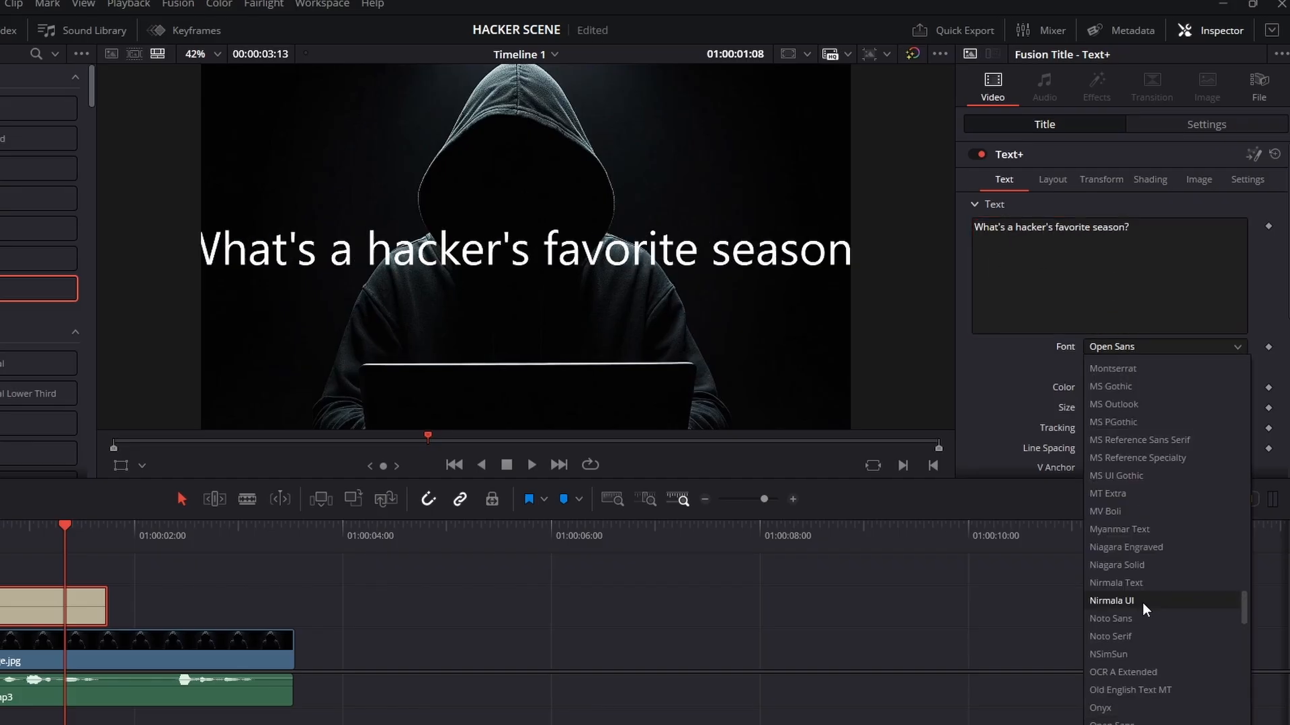
left_click(1128, 672)
left_click_drag(1225, 408, 1185, 408)
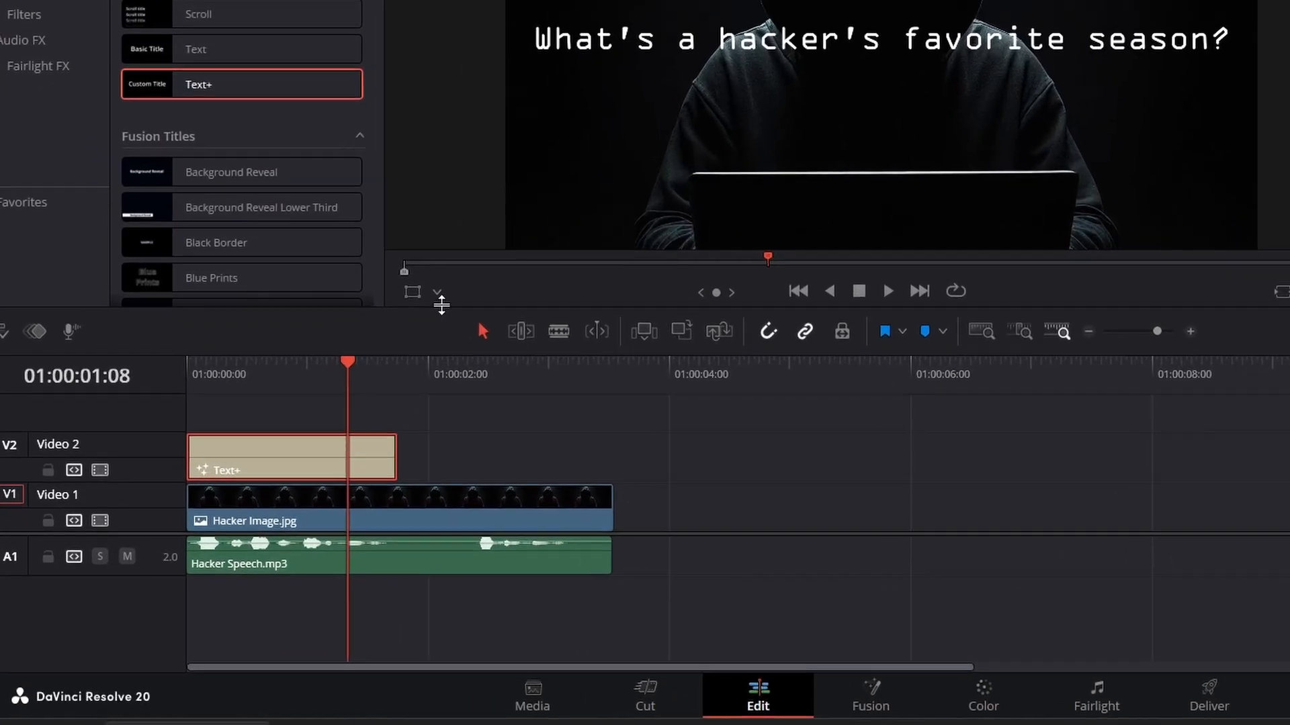
left_click(348, 355)
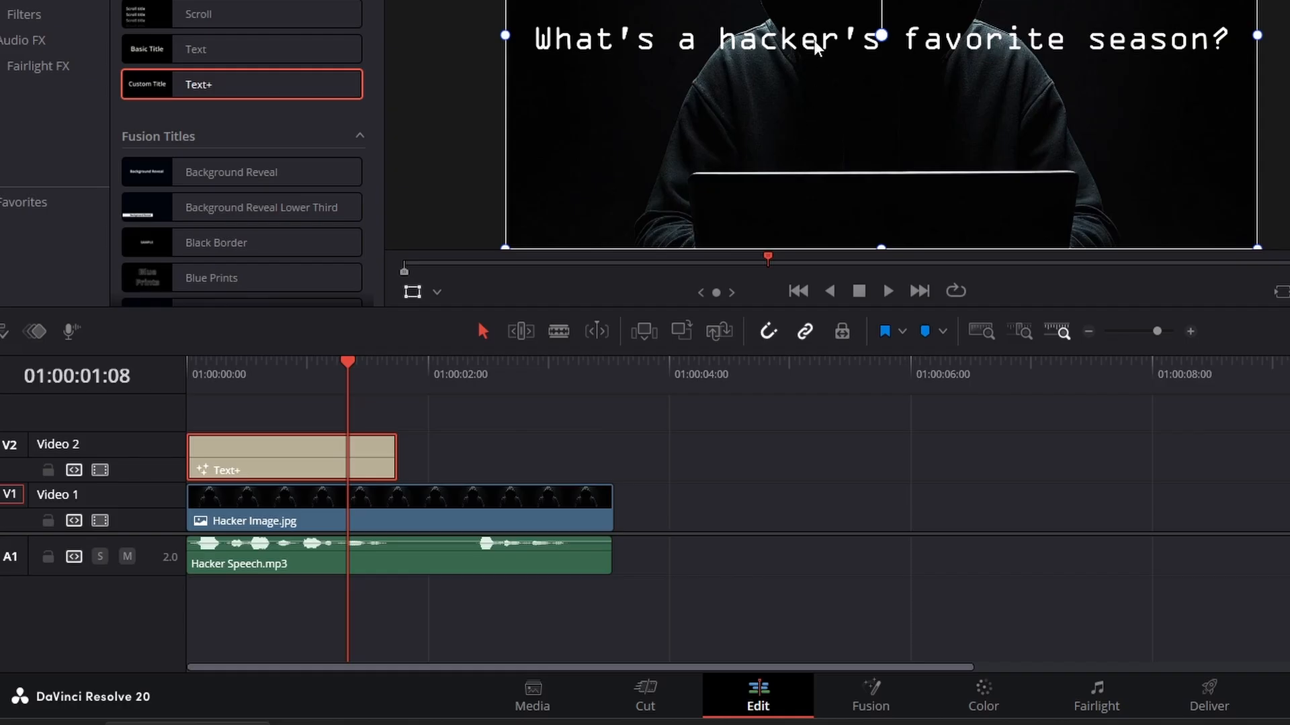
left_click_drag(816, 49, 815, 220)
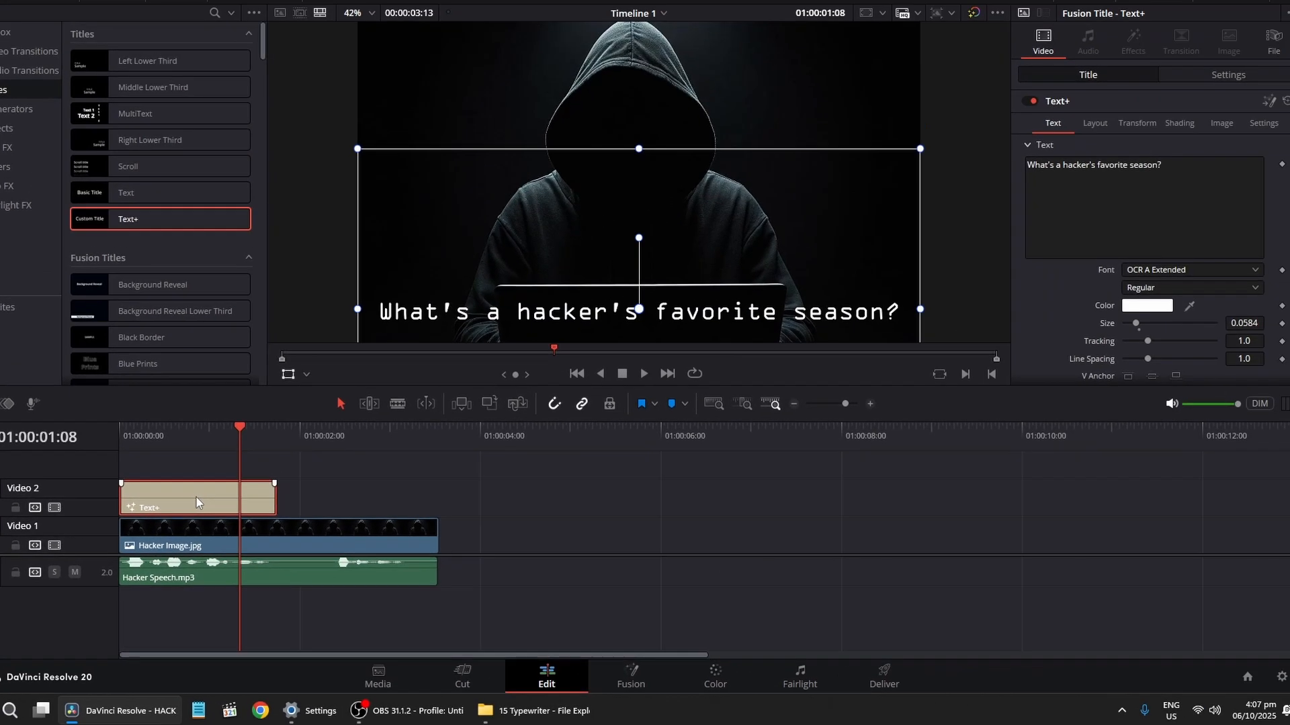
Duplicate the title clip along Video 2 and make the copy start just before the second spoken phrase, at about 01:00:02:08
left_click_drag(248, 474, 523, 474)
left_click(417, 393)
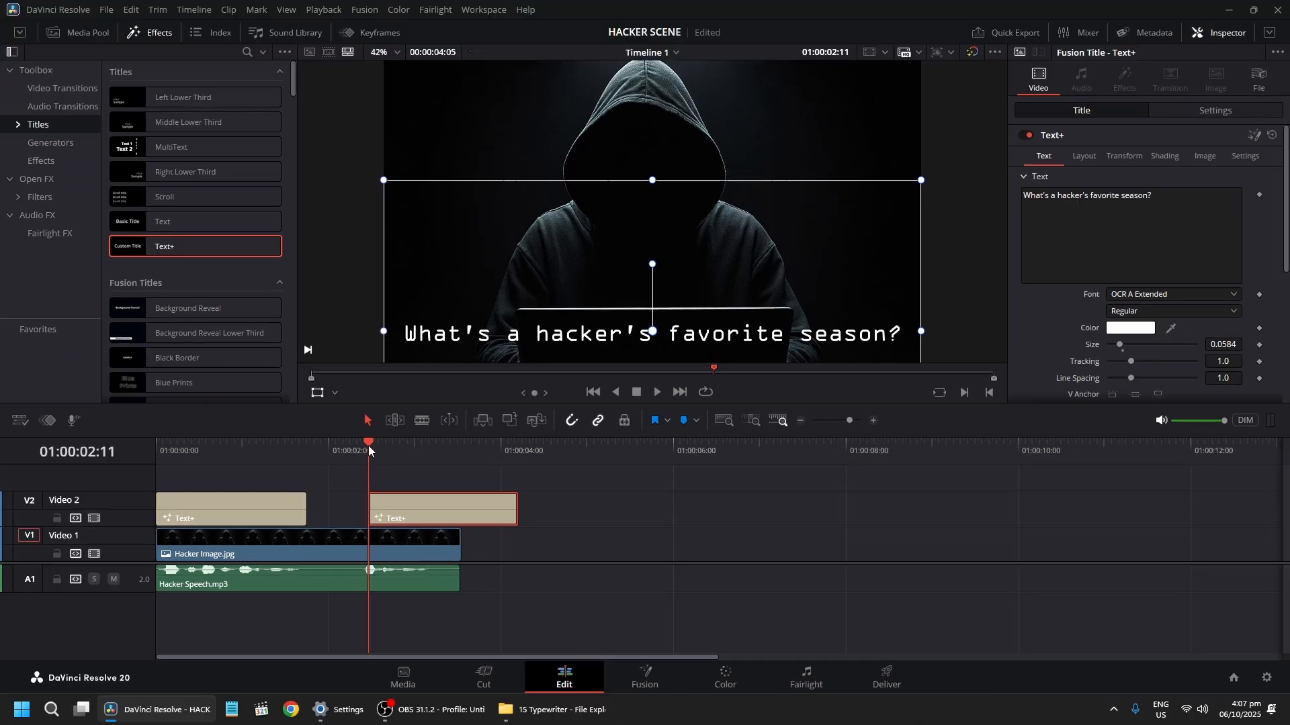
left_click_drag(342, 430, 330, 431)
left_click_drag(369, 499, 358, 498)
Trim the copied title to end with the image clip and extend the first title to meet it
left_click(405, 430)
left_click_drag(486, 498, 437, 499)
left_click_drag(304, 512, 357, 512)
Replace the second title's text with "PHISHING season!"
left_click_drag(377, 444, 369, 444)
left_click(398, 509)
left_click(1183, 210)
key("ctrl+a")
type("PHISHING season!")
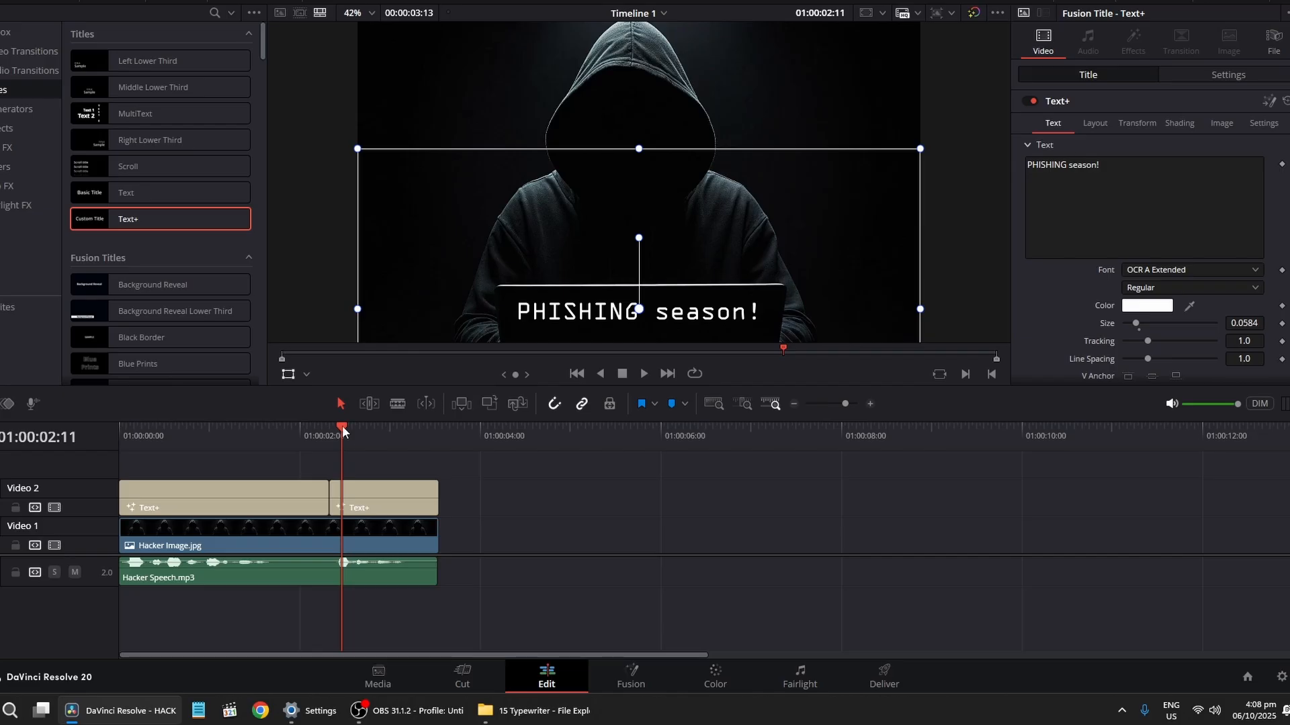
At the timeline start, add a Write On keyframe to the first title and set its End value to 0.0
left_click_drag(341, 431, 120, 431)
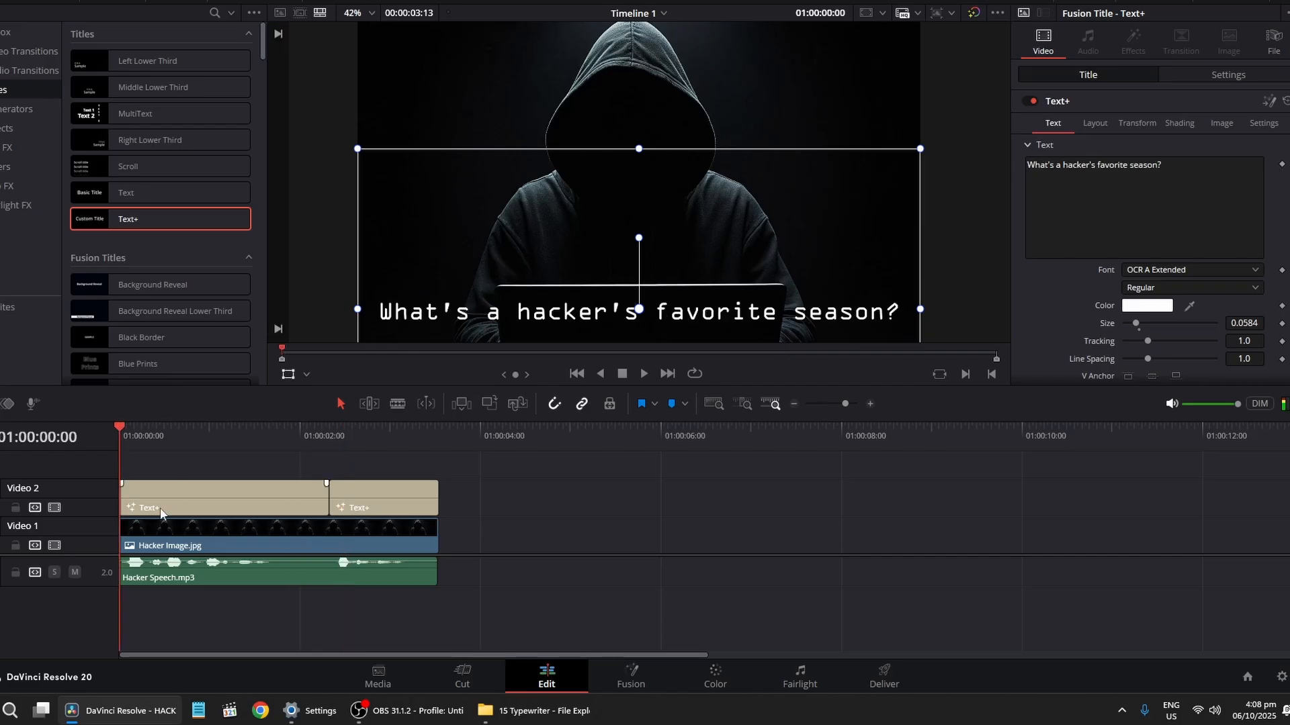
left_click(188, 505)
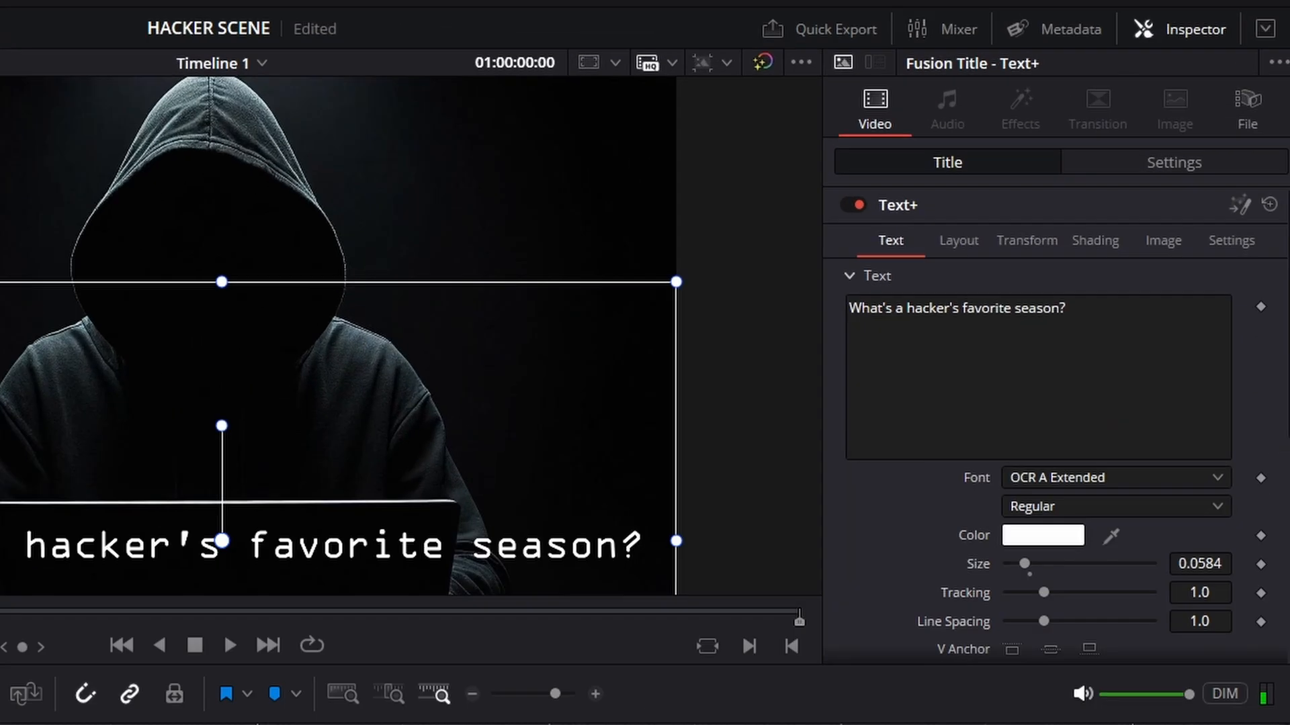
scroll(1201, 308, "down", 5)
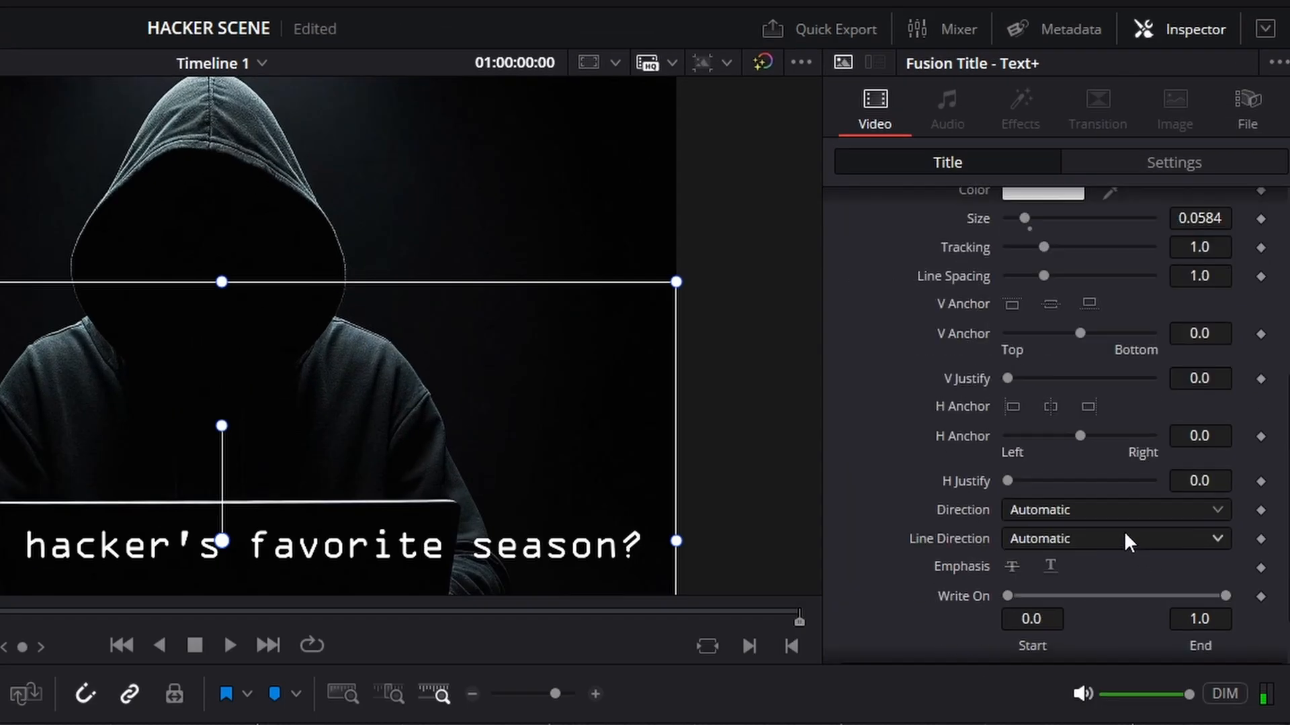
left_click(1261, 524)
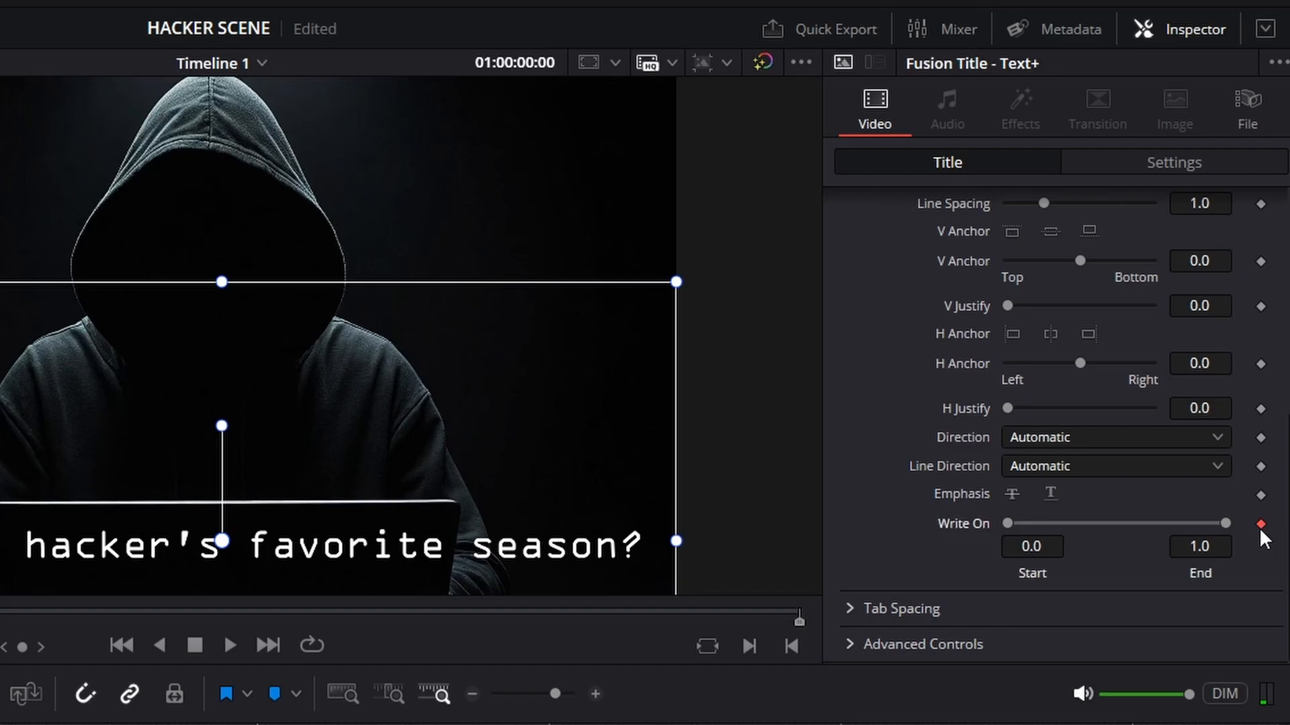
left_click_drag(1226, 523, 1021, 524)
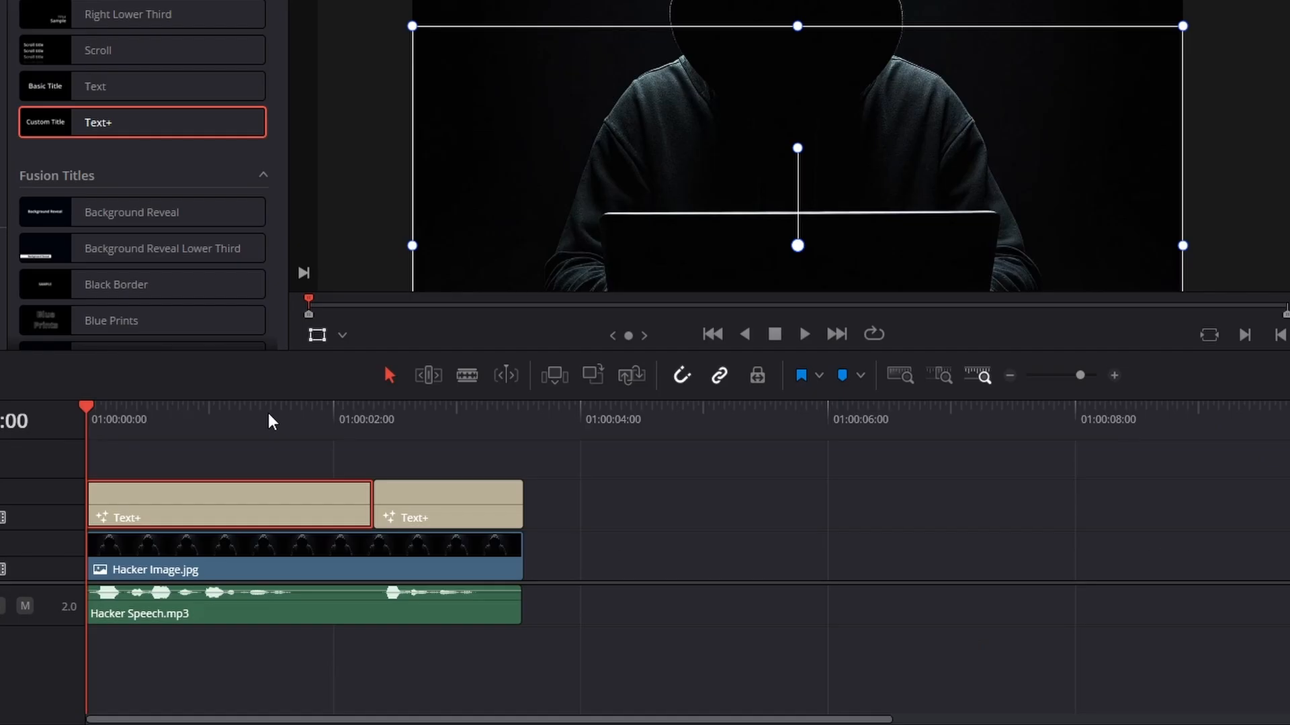
At 01:00:01:17, where the first spoken phrase ends, set the first title's Write On End to 1.0
left_click_drag(269, 412, 297, 408)
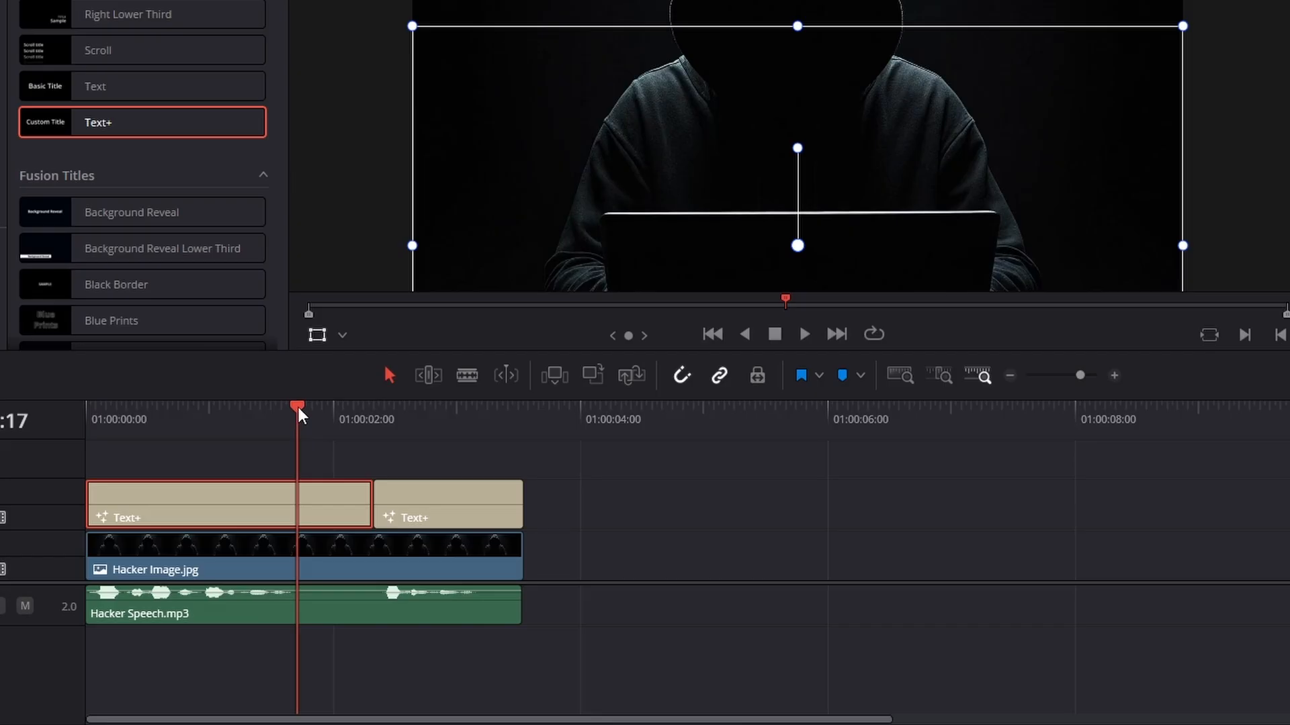
mouse_move(270, 521)
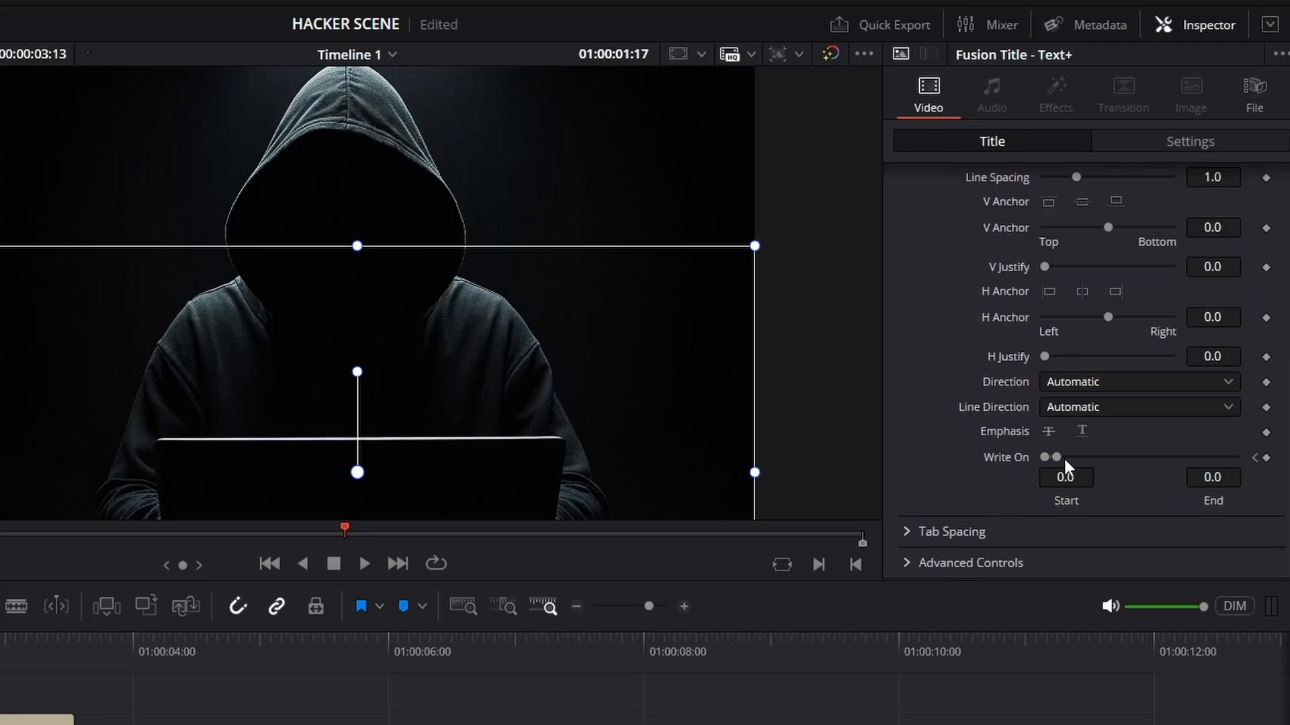
left_click_drag(1062, 457, 1235, 457)
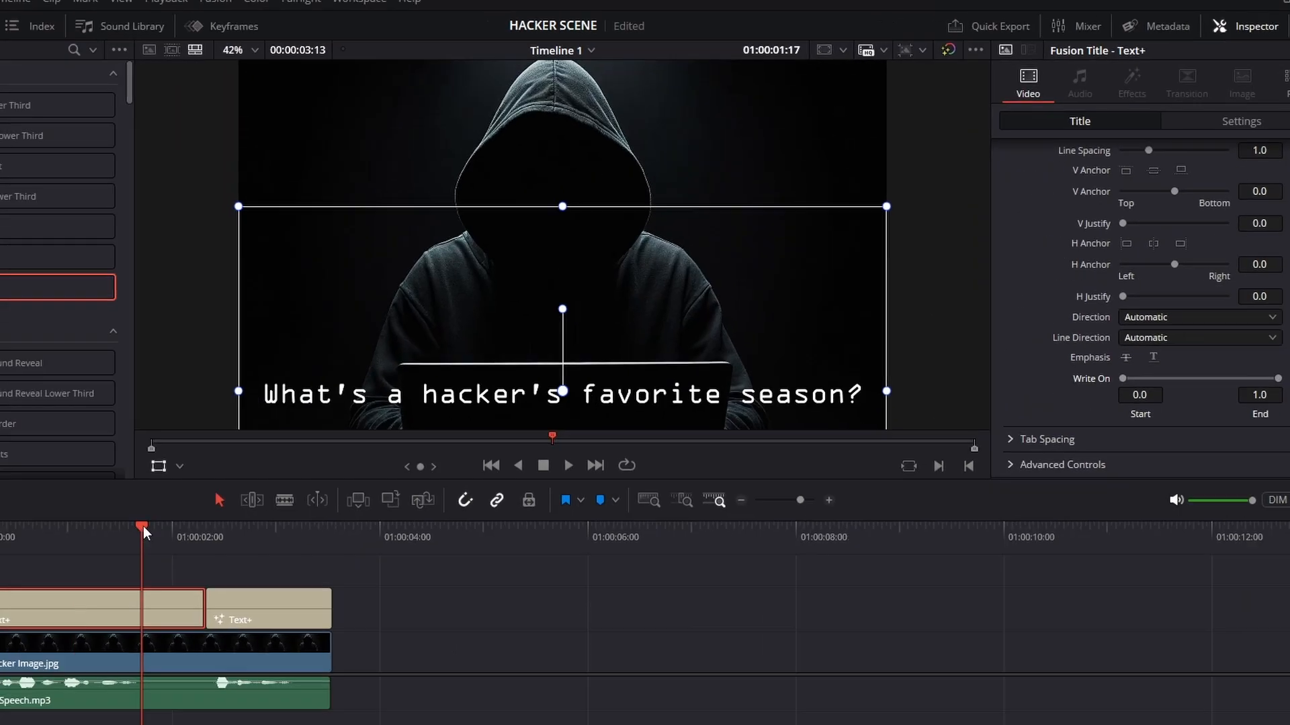
Play the timeline from the start to check the first title's typewriter animation
left_click_drag(144, 531, 58, 478)
left_click(648, 428)
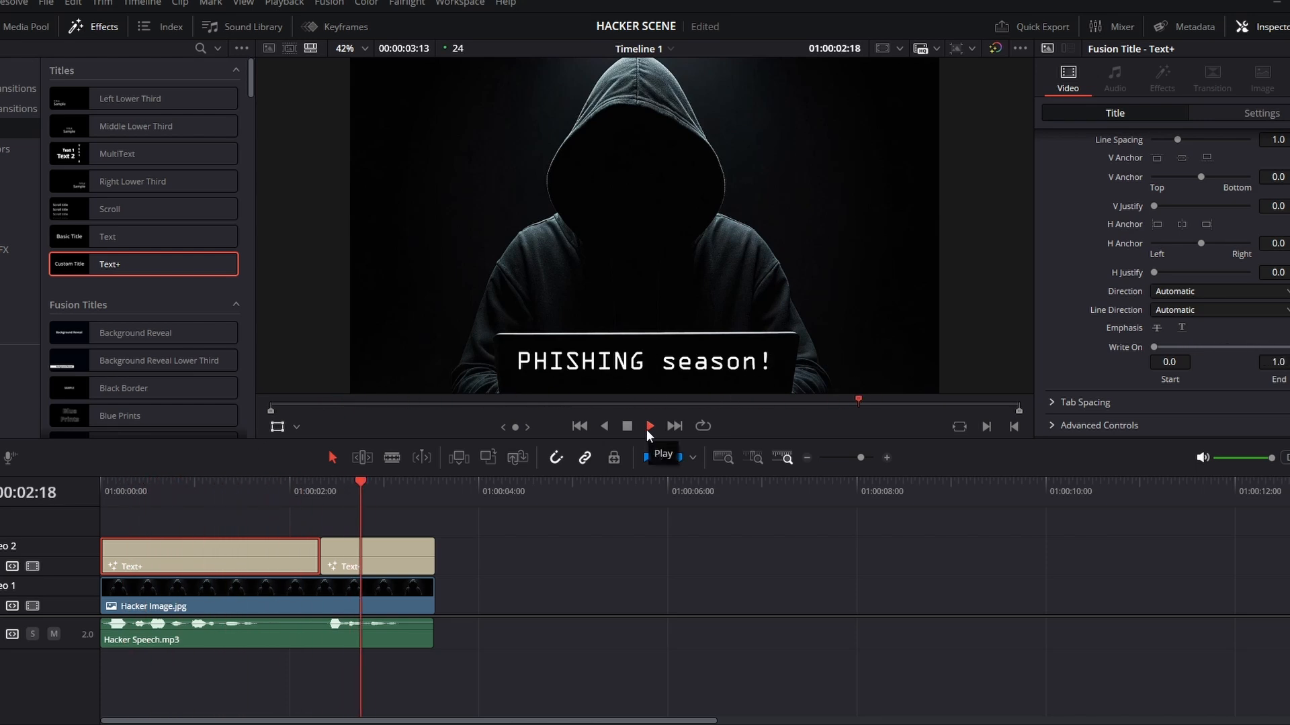
key("space")
At the start of the second title, add a Write On keyframe and set its End value to 0.0
left_click(301, 489)
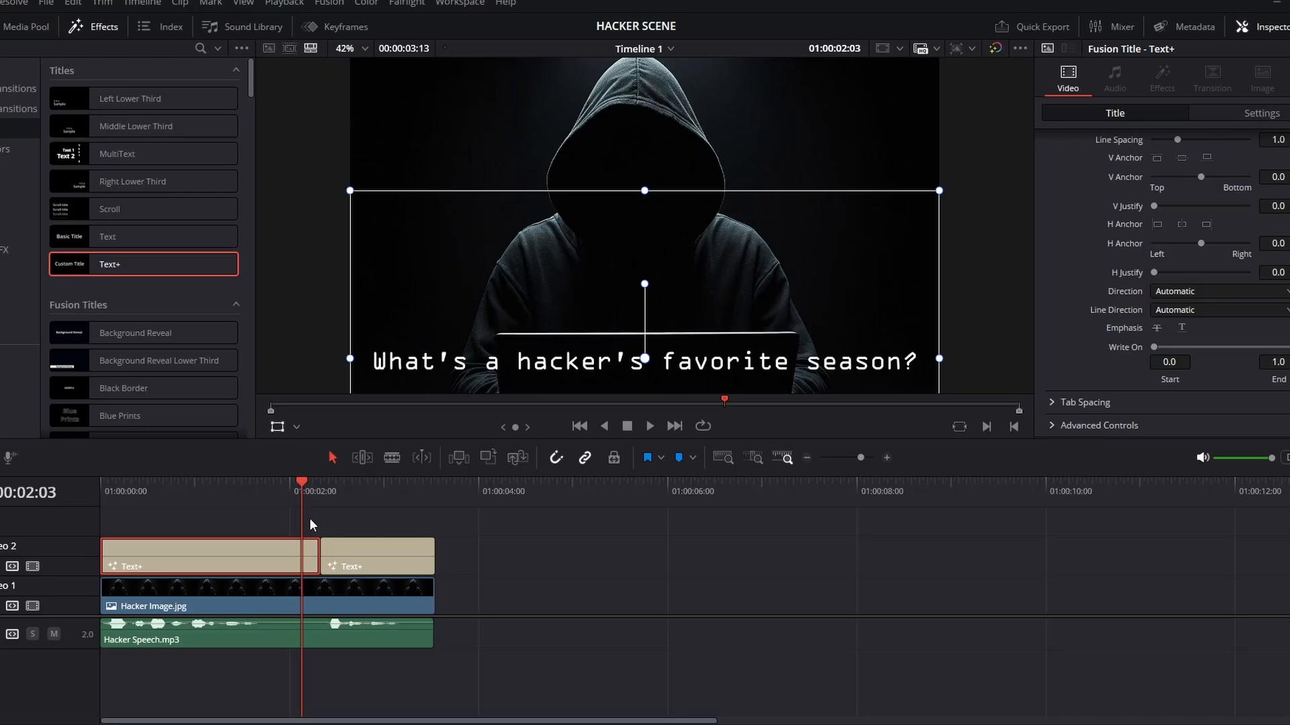
mouse_move(302, 481)
left_mouse_down()
mouse_move(345, 482)
mouse_move(321, 489)
left_mouse_up()
left_click(377, 560)
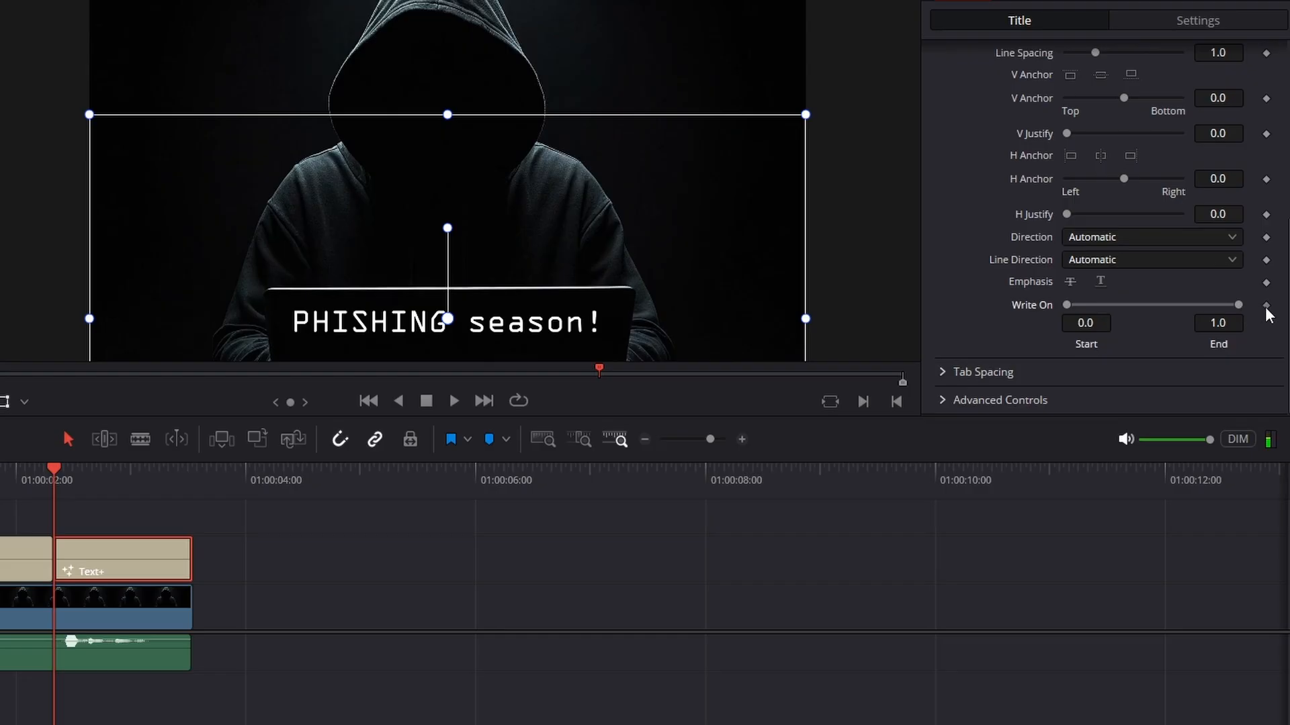
left_click(1266, 306)
left_click_drag(1237, 304, 1076, 306)
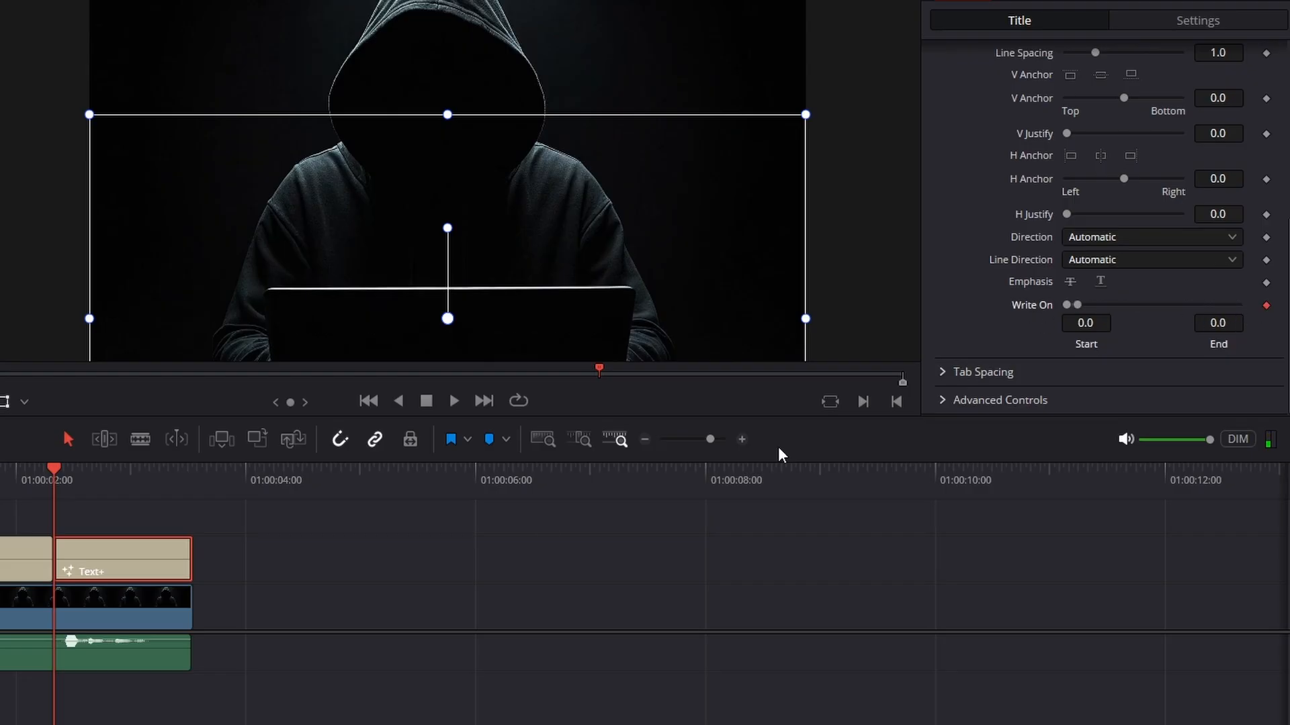
Set the second title's Write On End to 1.0 shortly after 01:00:03:00, where the speech ends, and play back the animation
left_click(150, 477)
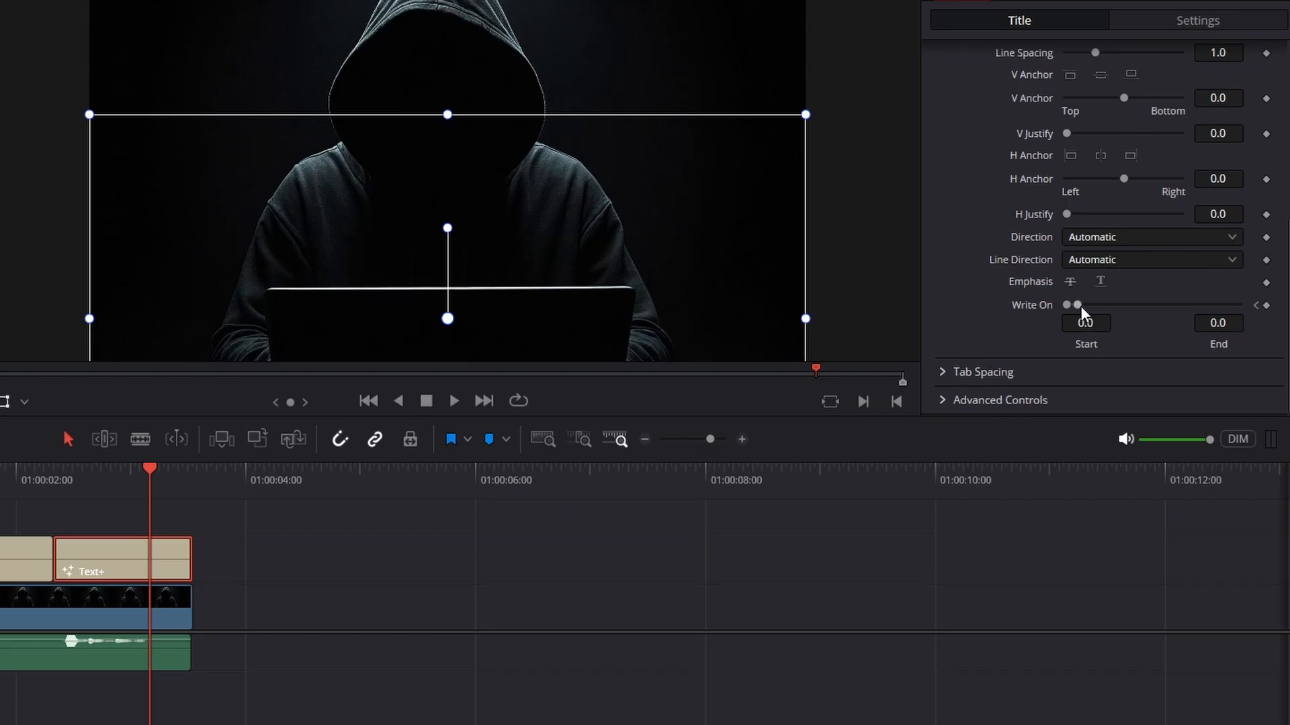
left_click_drag(1080, 306, 1242, 306)
left_click_drag(150, 473, 2, 474)
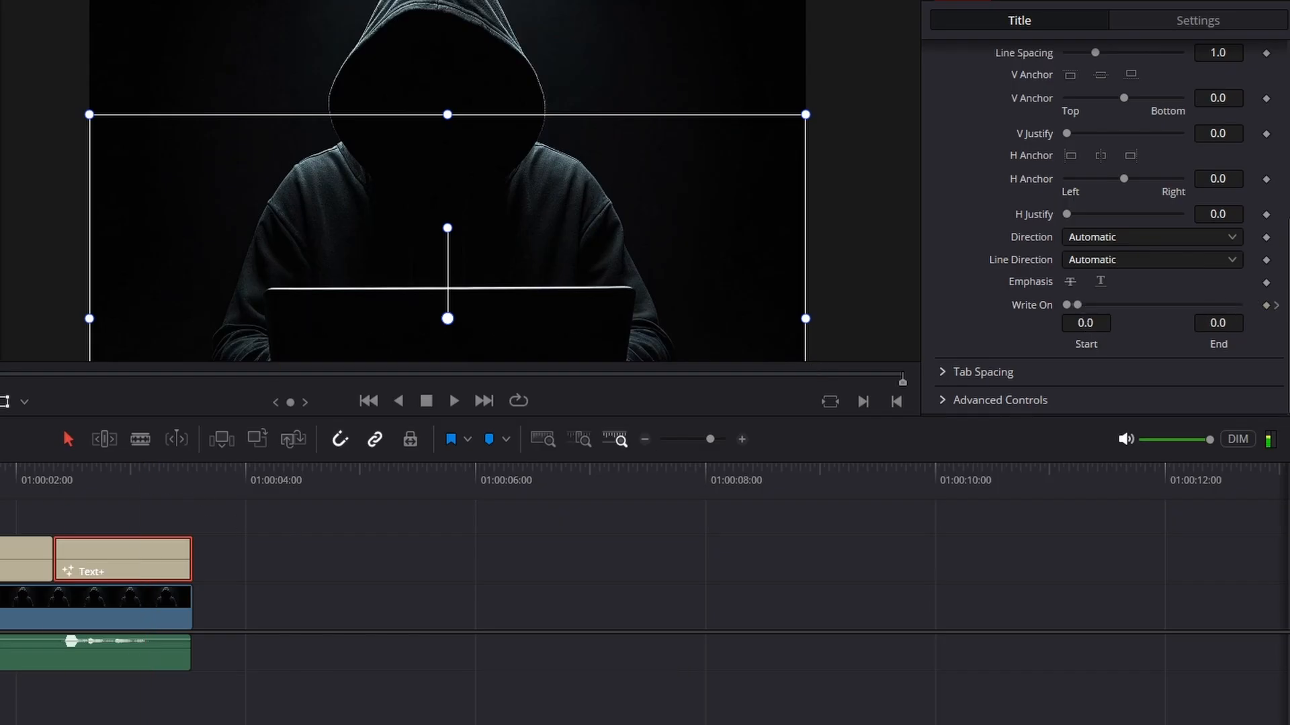
left_click(454, 401)
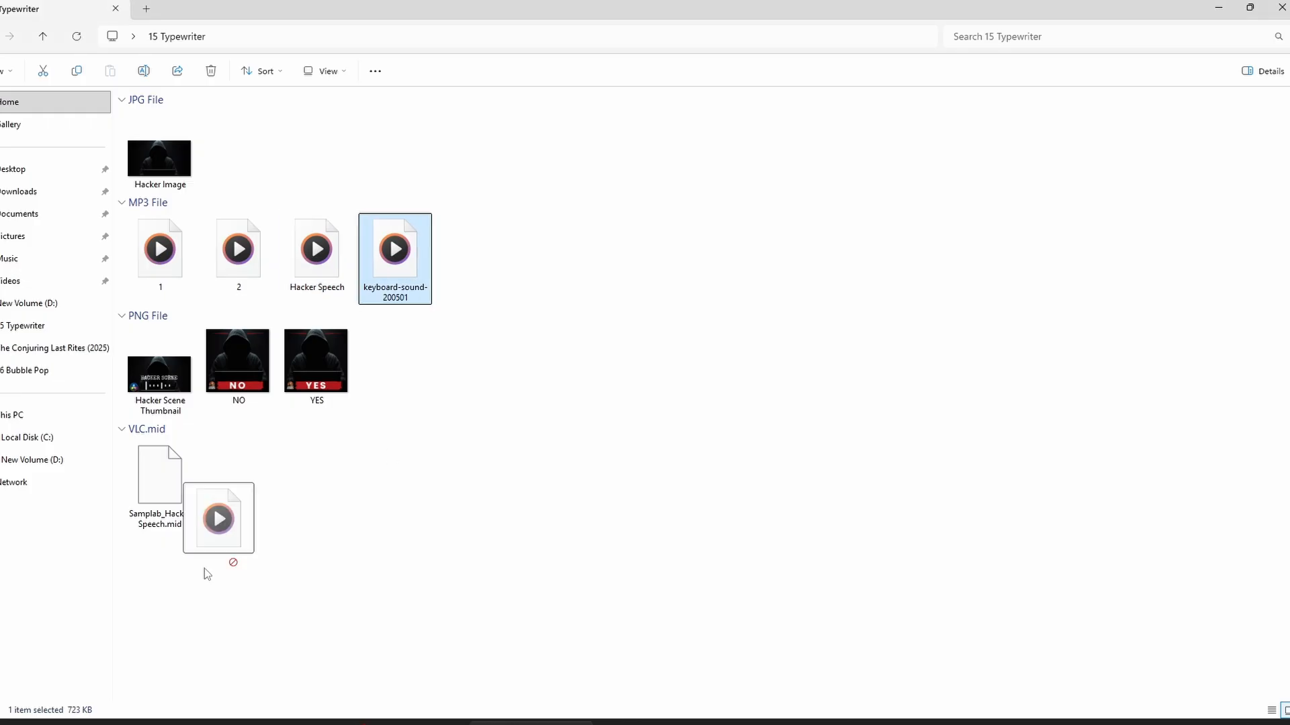
Add keyboard-sound-200501.mp3 from the 15 Typewriter folder on a track below the speech and play it from the start
left_click_drag(205, 570, 379, 628)
left_click_drag(438, 458, 120, 458)
key("space")
Split the keyboard sound where the first title finishes typing, move the second part to the second title's start, and play it back
key("space")
key("ctrl+b")
left_click_drag(297, 632, 355, 628)
key("space")
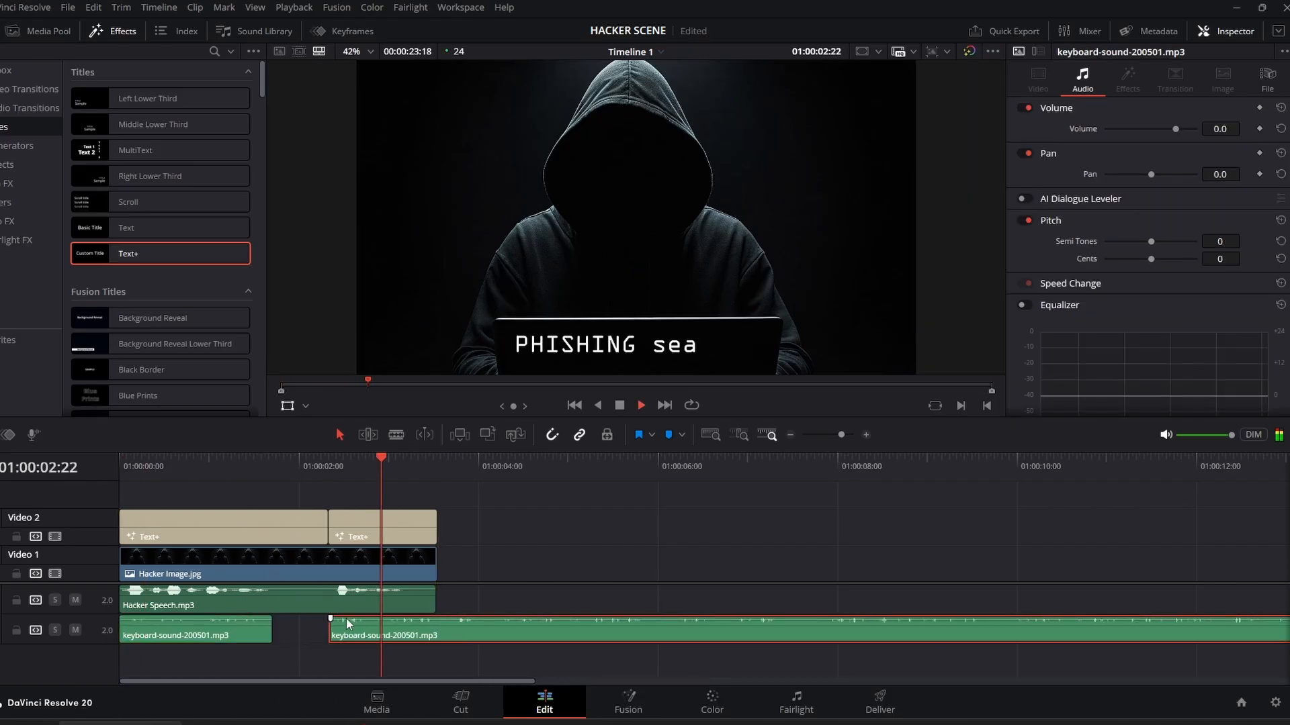
Cut off and delete the opening part of the second keyboard sound clip, and move the remainder to the second title's start
key("space")
left_click_drag(412, 461, 328, 467)
key("ctrl+b")
left_click(365, 631)
key("BackSpace")
left_click(342, 466)
left_click_drag(417, 630, 357, 630)
Split the second keyboard sound shortly before the second title ends, delete the excess, and play the timeline from the start
key("ctrl+b")
left_click_drag(328, 460, 120, 460)
left_click(446, 630)
key("BackSpace")
key("space")
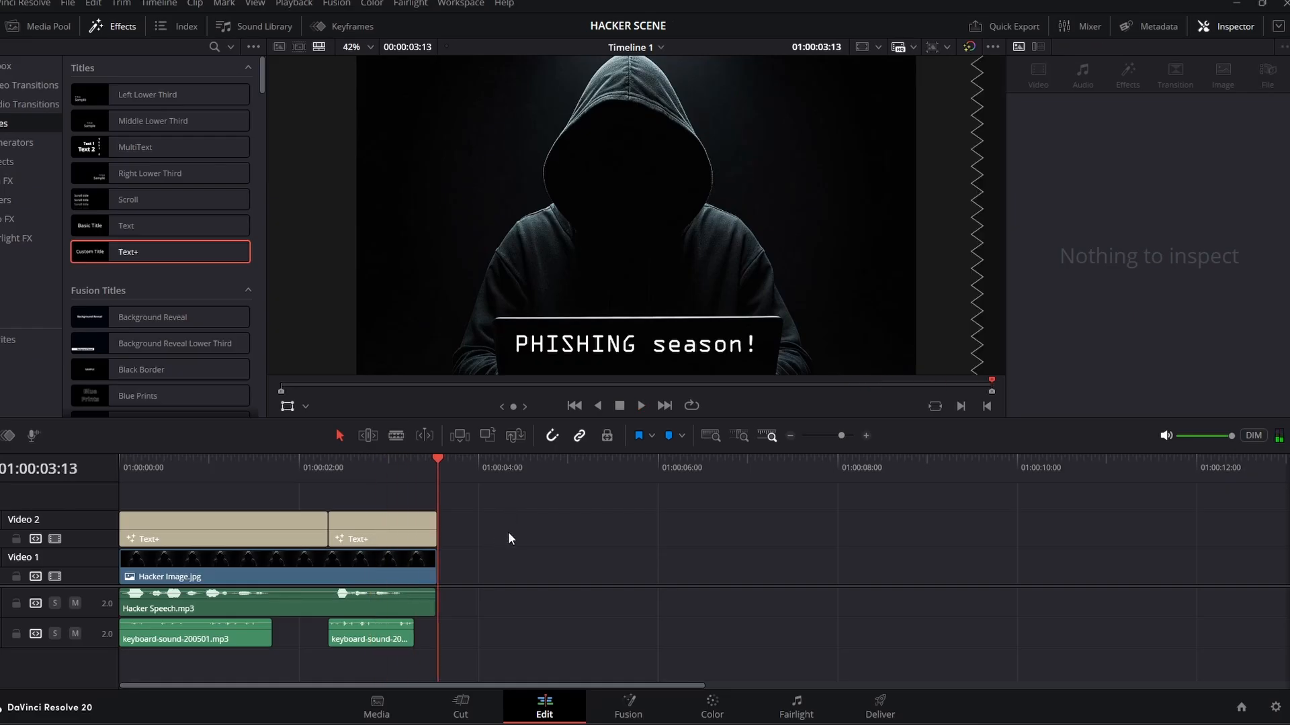
Convert Hacker Image.jpg on Video 1 into a new Fusion clip and open it on the Fusion page
left_click_drag(518, 585, 519, 628)
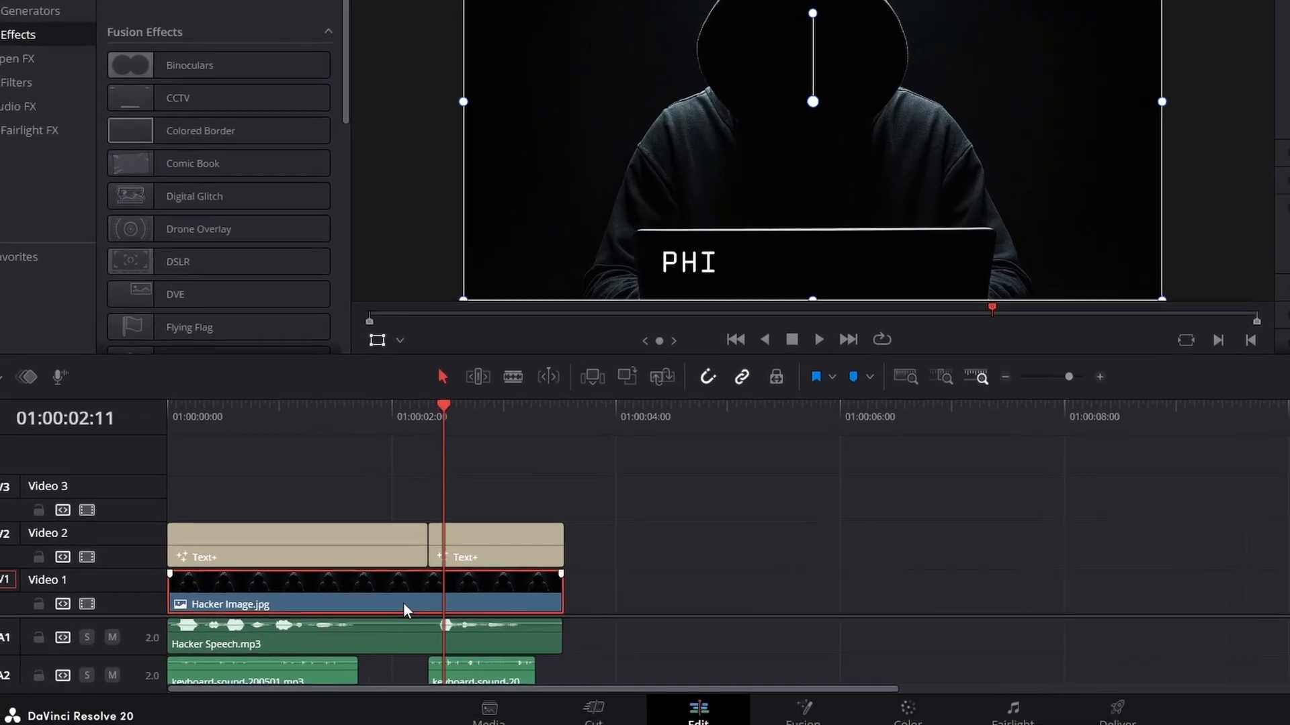
right_click(403, 603)
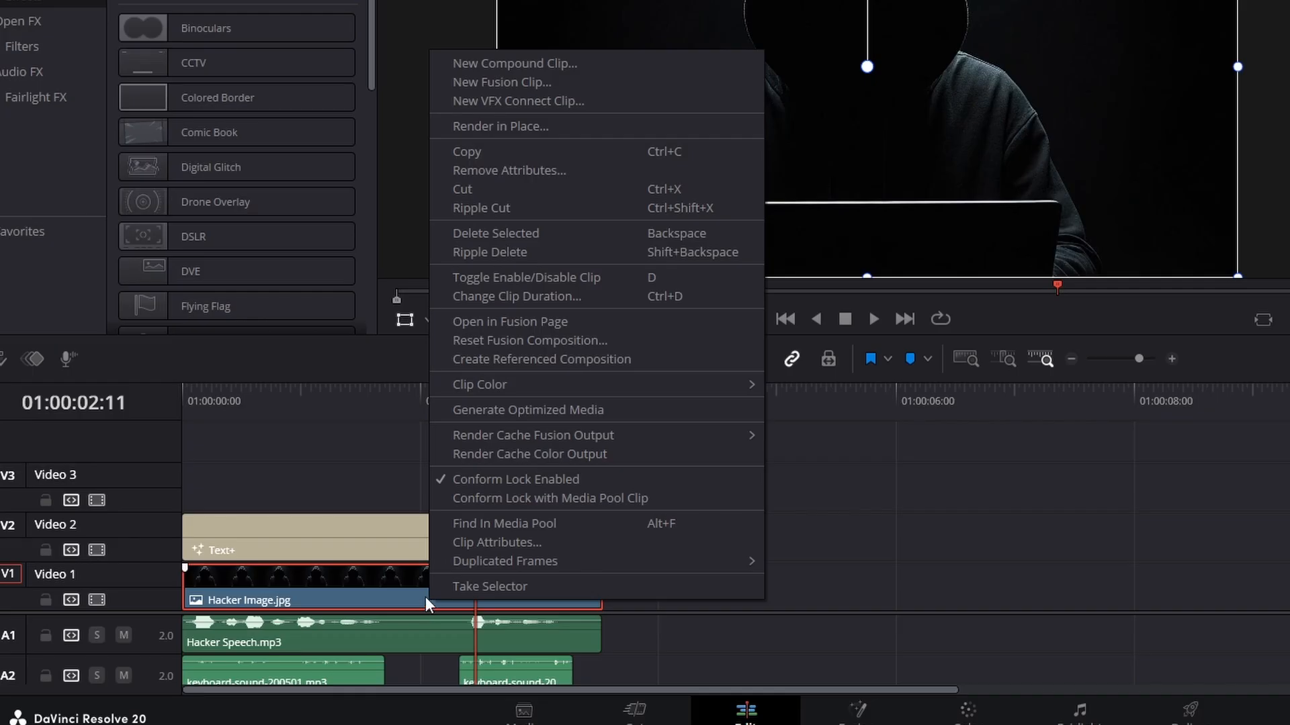
left_click(473, 83)
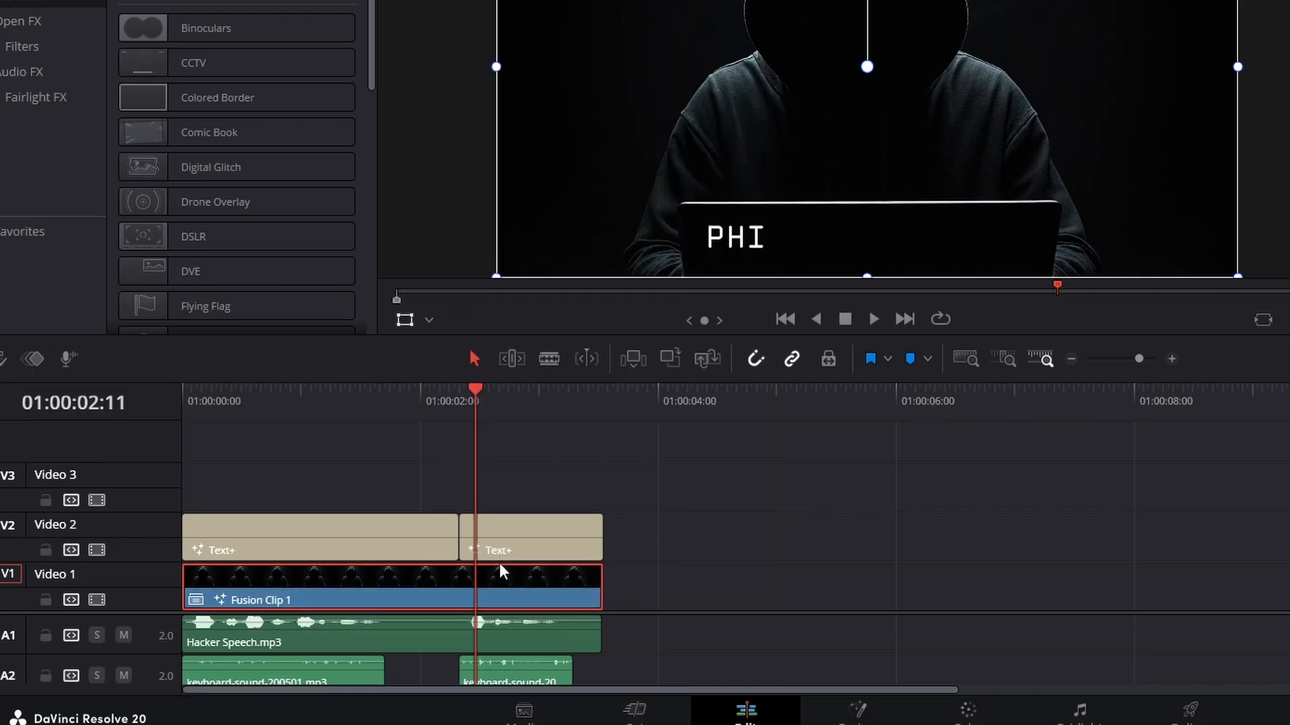
right_click(506, 599)
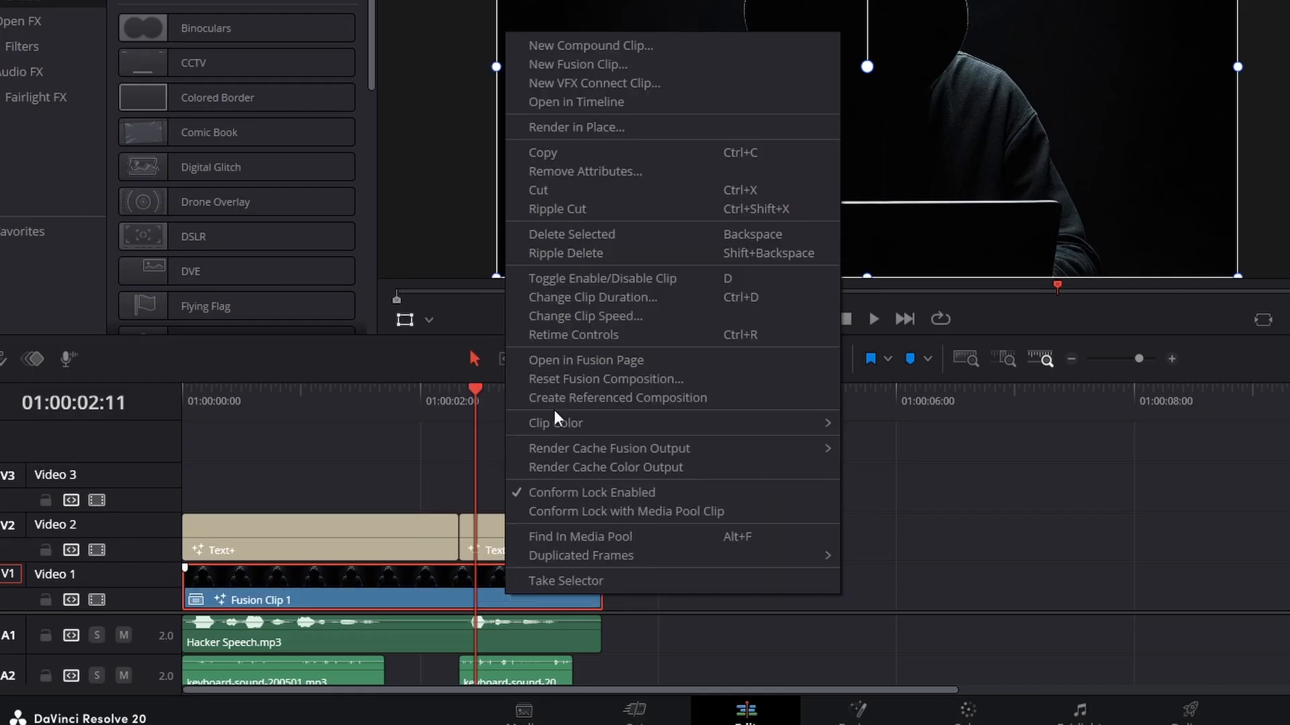
left_click(556, 362)
Reposition MediaIn1 and MediaOut1 in the node graph, and merge a new Background node over MediaIn1
left_click_drag(35, 450, 769, 548)
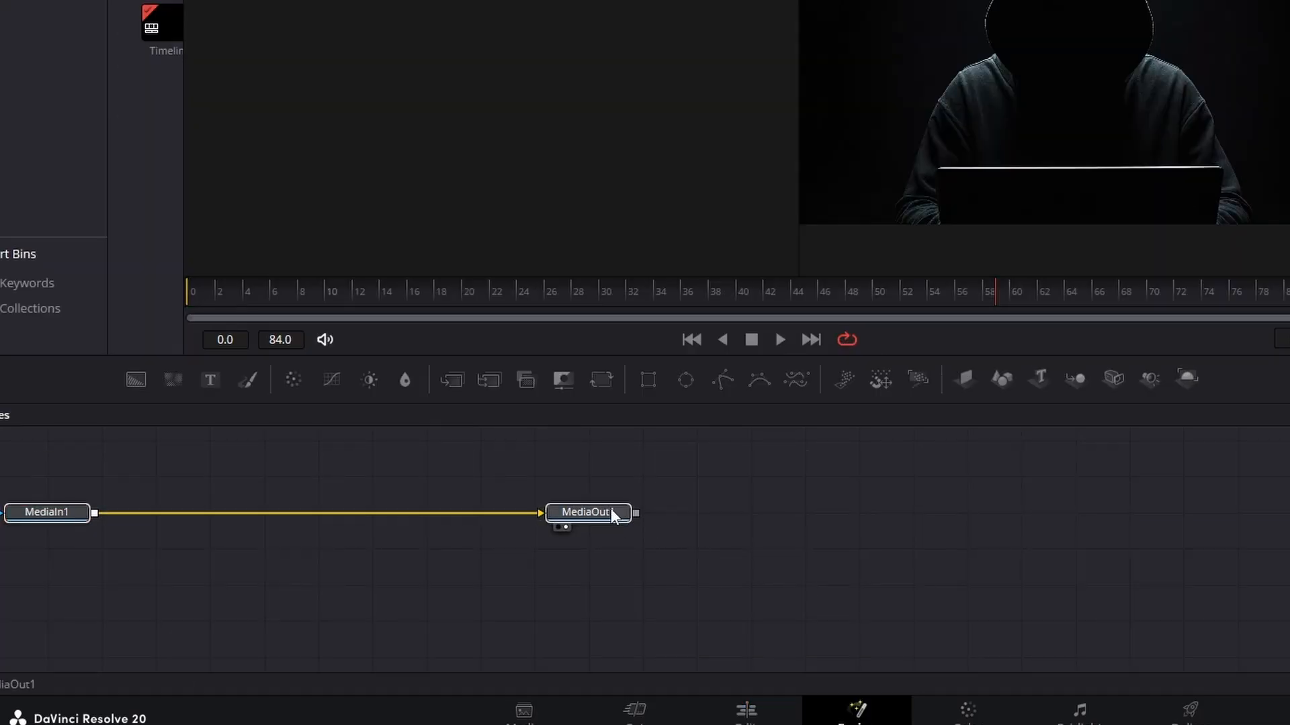
left_click_drag(612, 517, 948, 577)
left_click(613, 493)
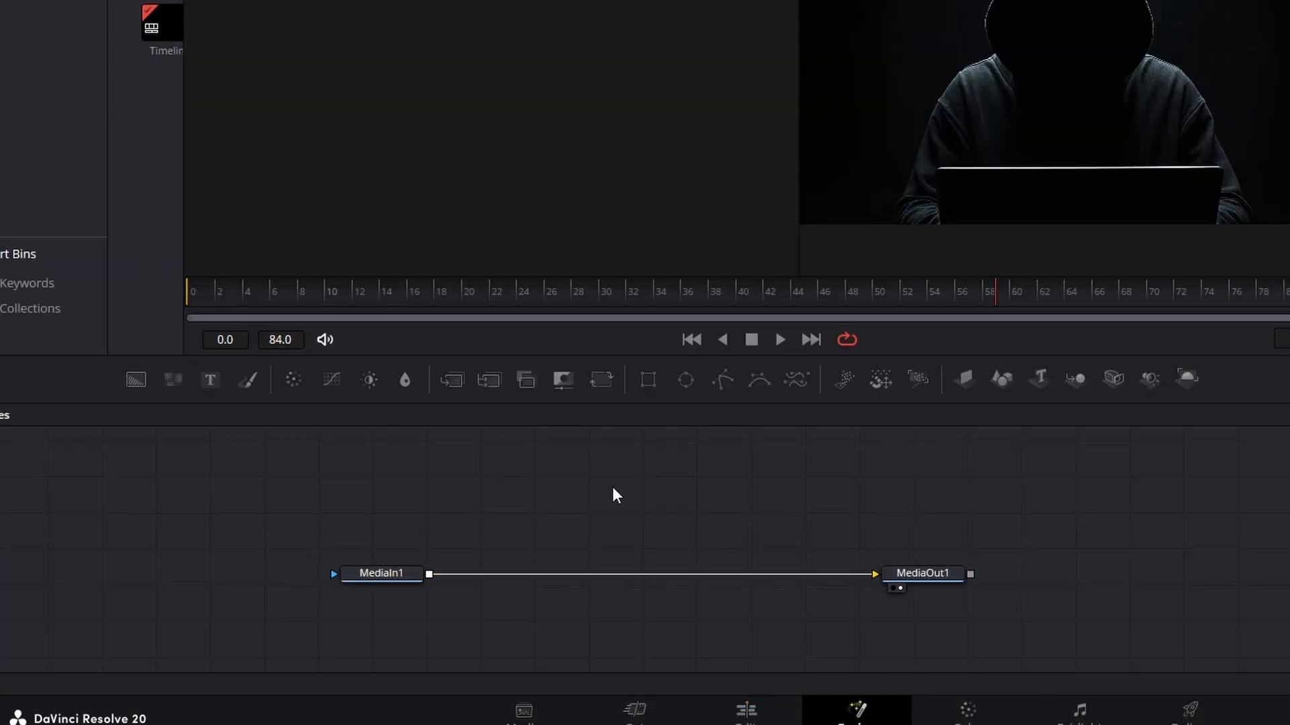
left_click(137, 382)
left_click_drag(658, 486, 430, 574)
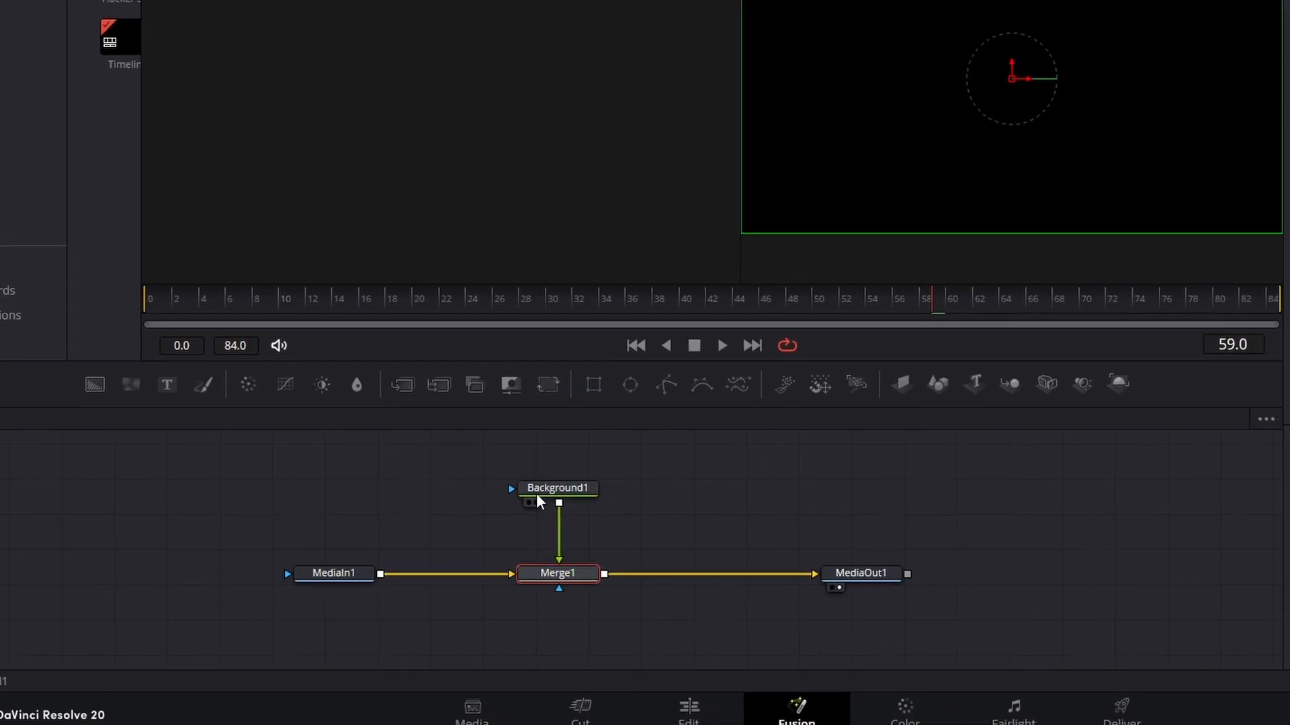
Set the Background1 color to white
left_click(536, 492)
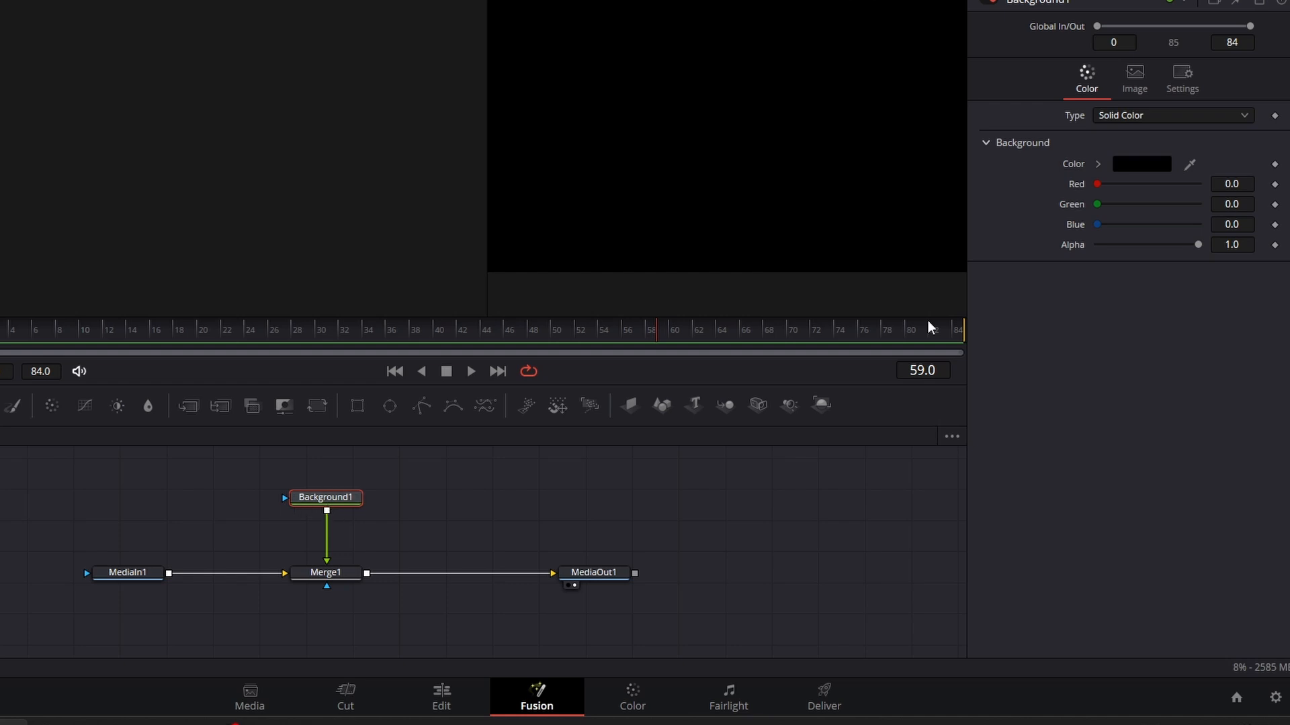
left_click(1138, 165)
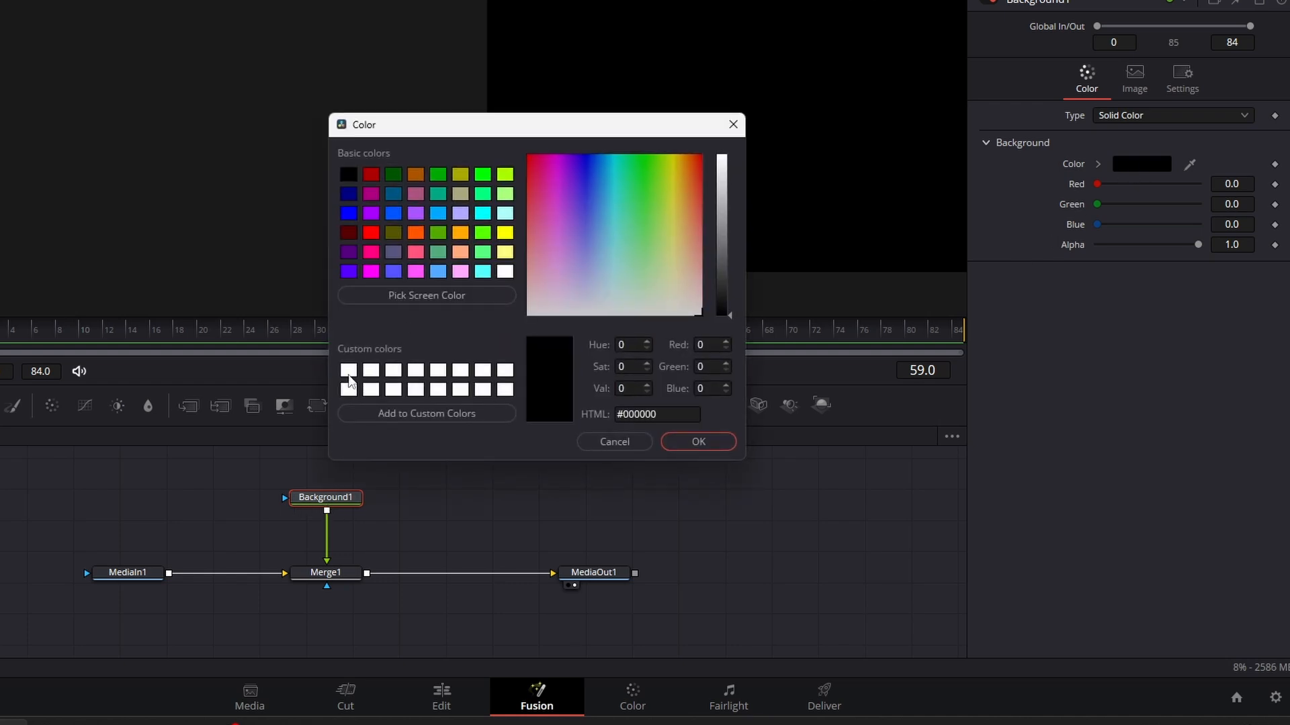
left_click(349, 374)
left_click(692, 443)
Mask the background with a Rectangle of Corner Radius 1.0, Height 0.11 and Width 0.016 to form a small rounded bar
left_click(356, 405)
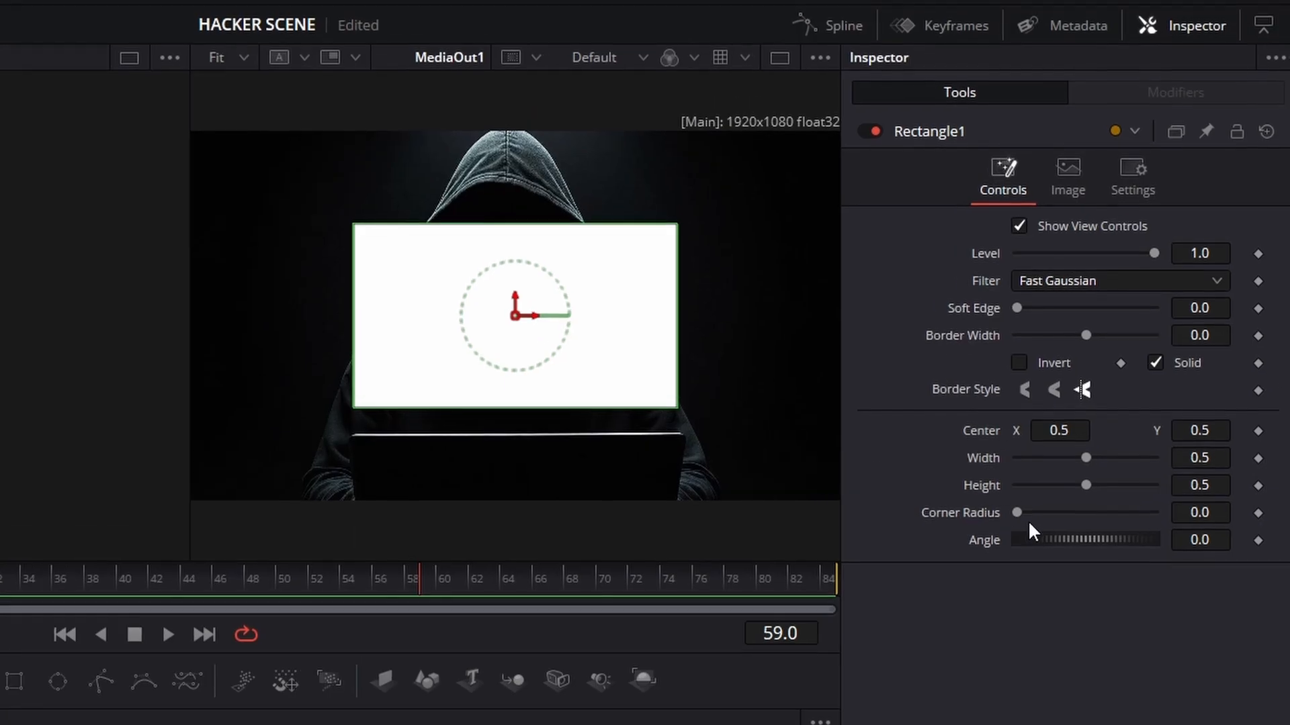
left_click_drag(1016, 513, 1167, 512)
left_click_drag(1085, 485, 1018, 457)
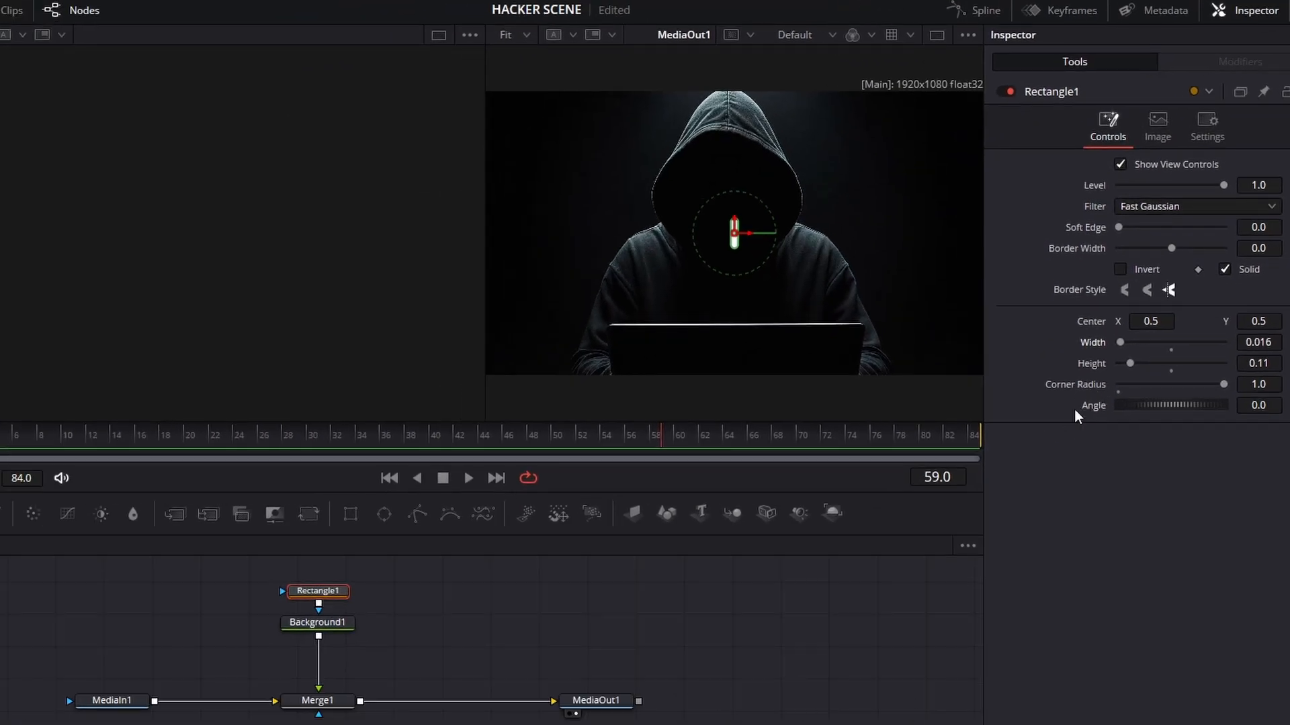
Insert a Duplicate node after Background1
left_click(344, 624)
key("shift+space")
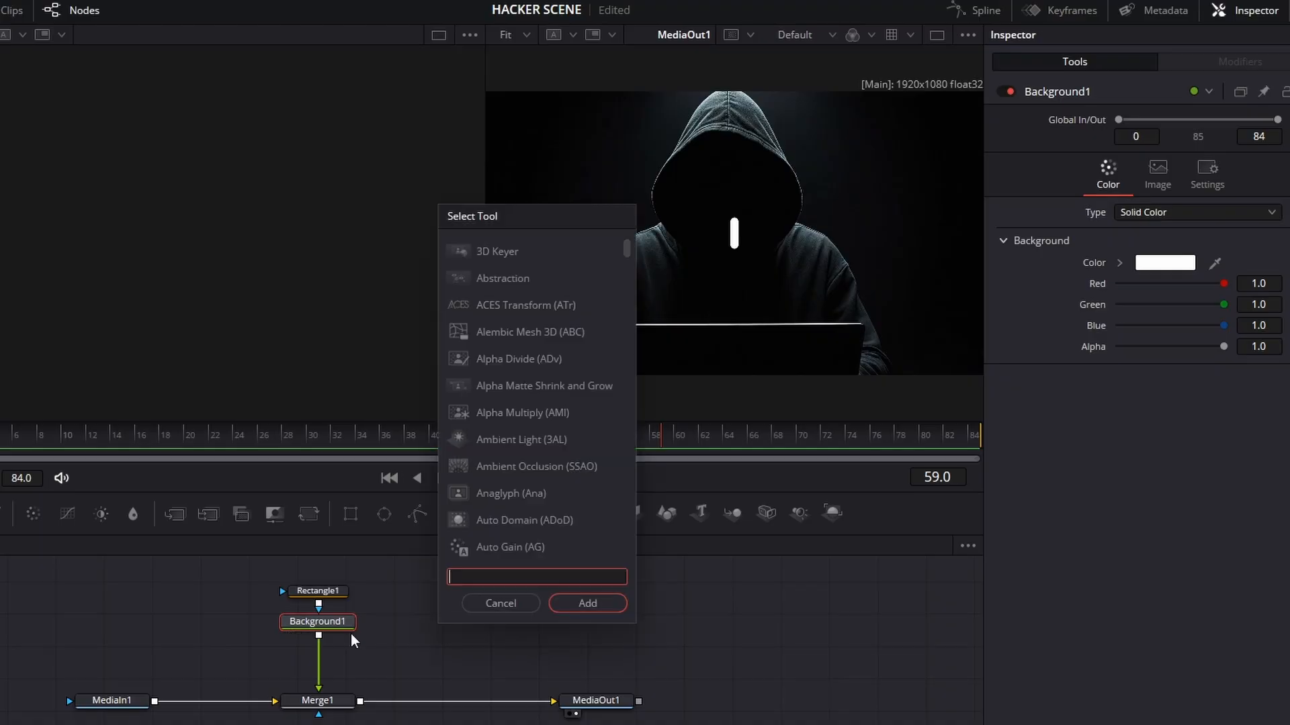
type("duplic")
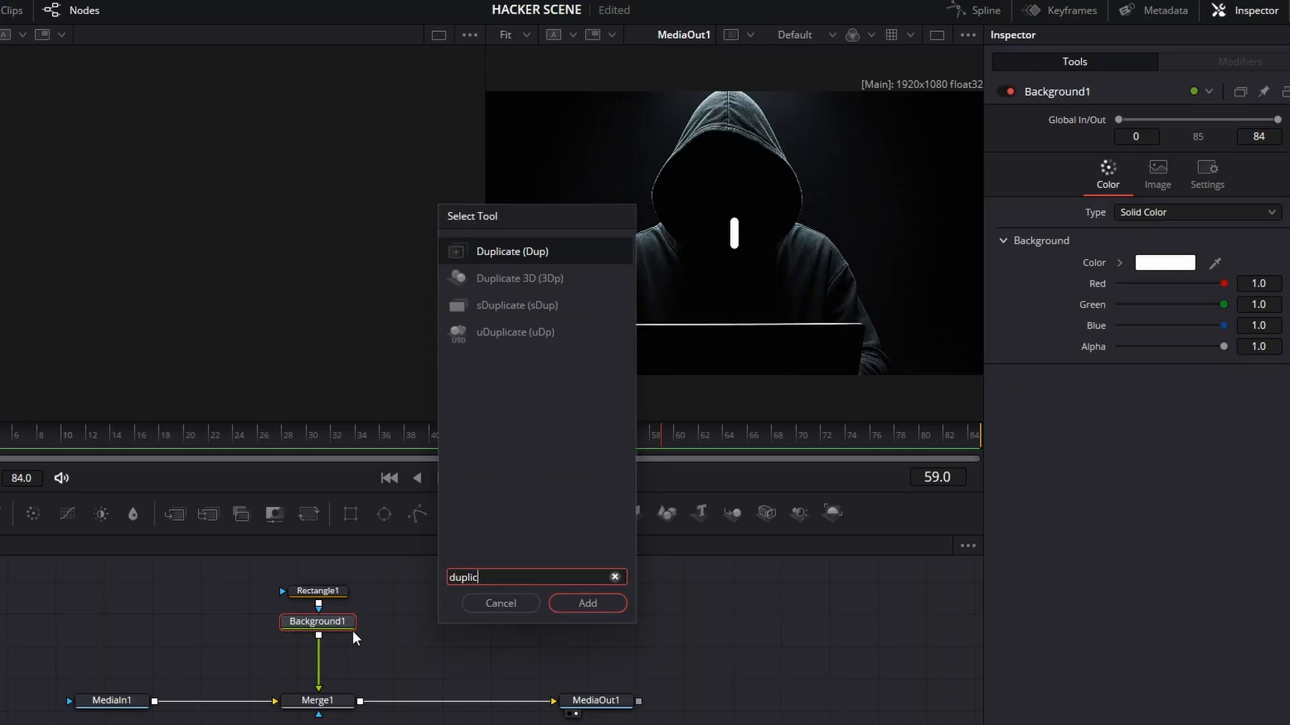
key("Return")
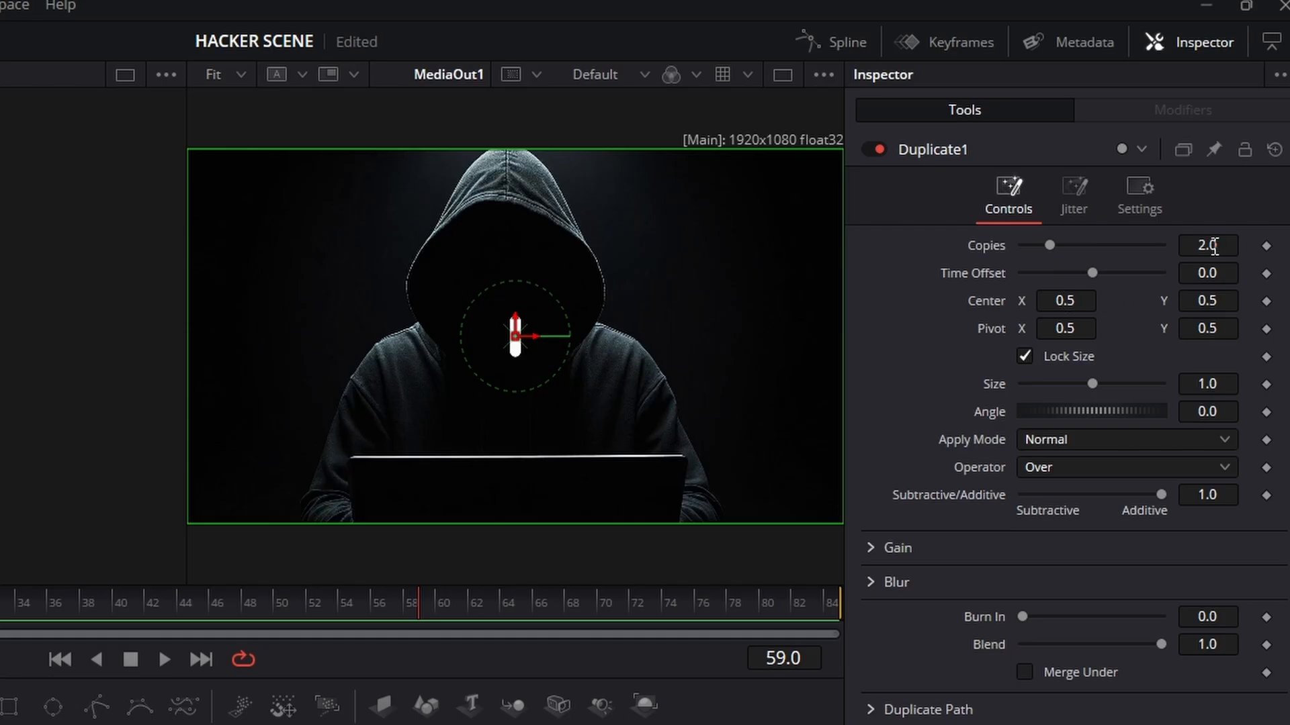
Set Duplicate1 to 20 copies with Center X 0.524, and move Rectangle1 to about X 0.275, Y 0.287 above the laptop
left_click(1214, 246)
type("20")
key("Tab")
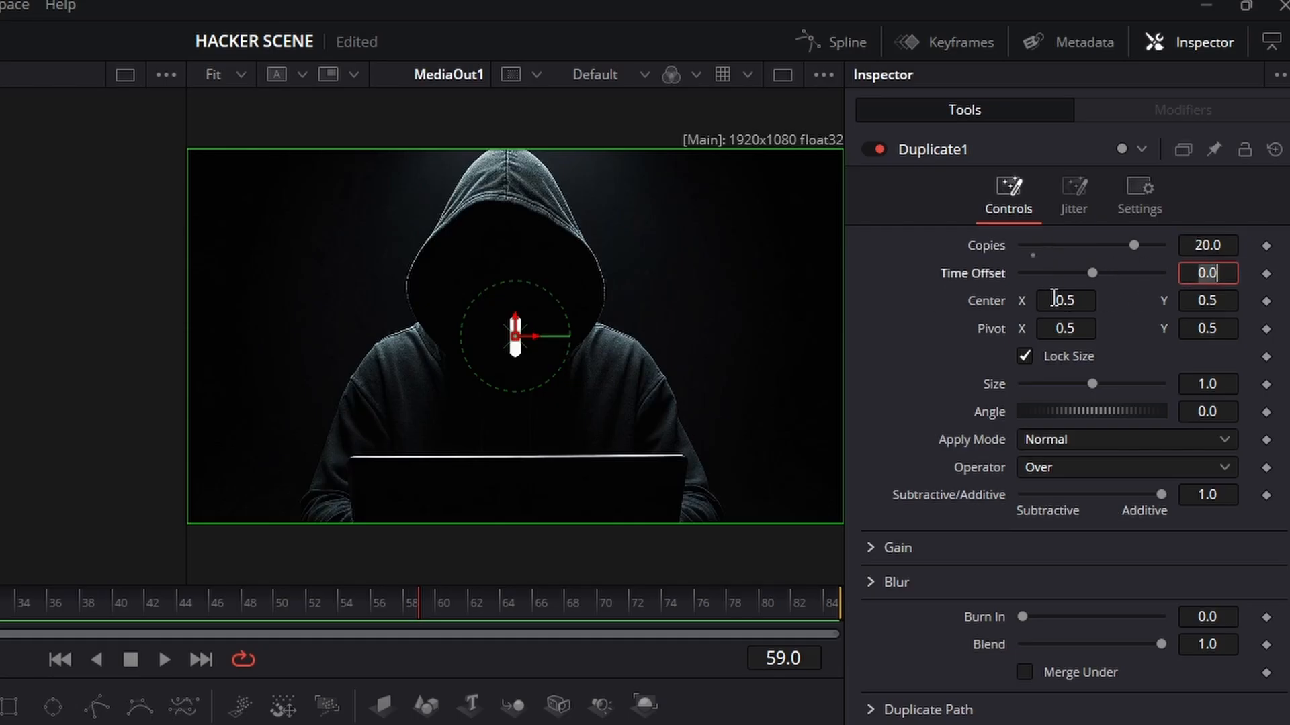
left_click_drag(1055, 303, 1086, 303)
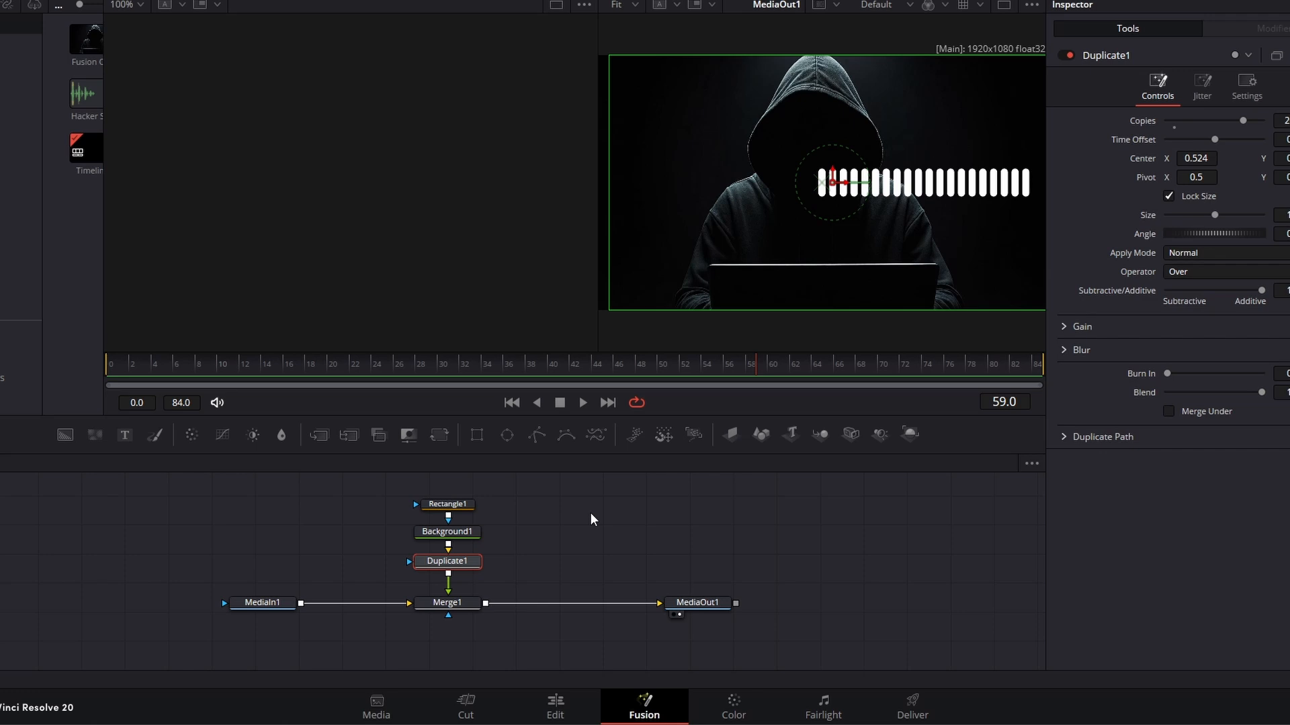
left_click(473, 505)
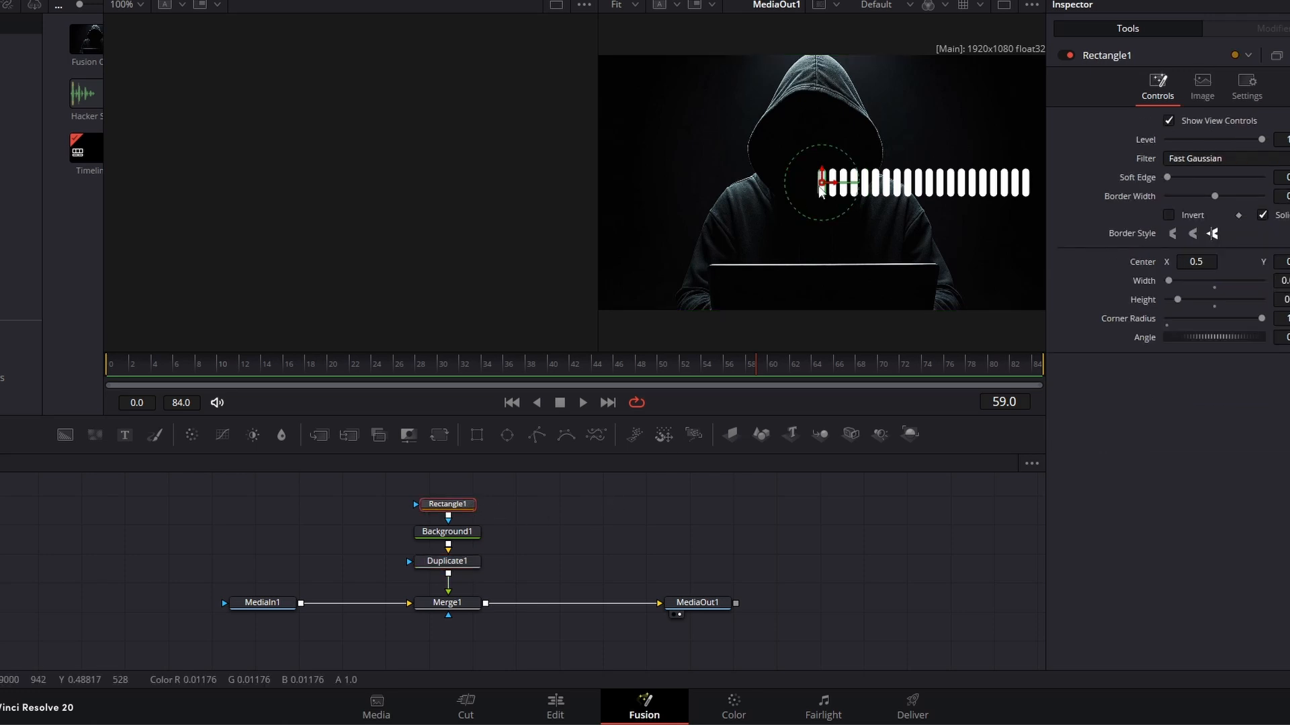
left_click_drag(821, 190, 720, 244)
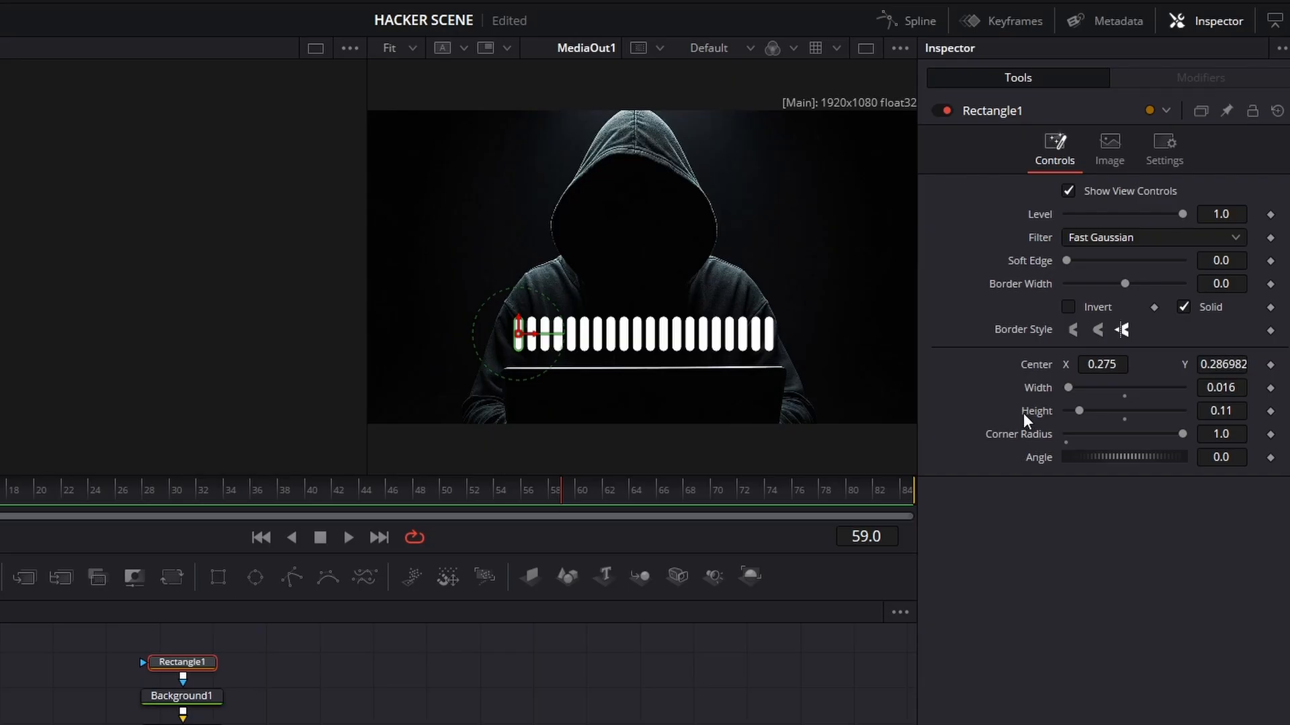
Modify Rectangle1's Height with a MIDI Extractor and show the modifier's controls
right_click(1025, 414)
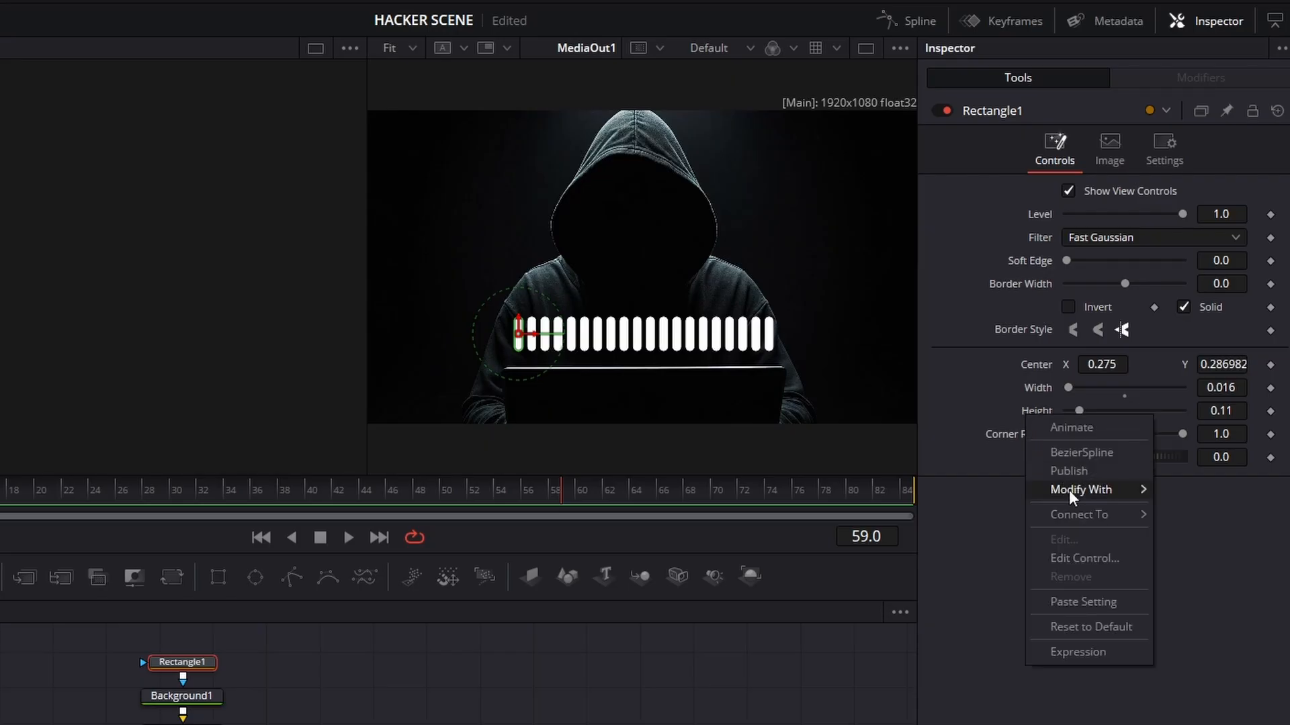
mouse_move(1071, 489)
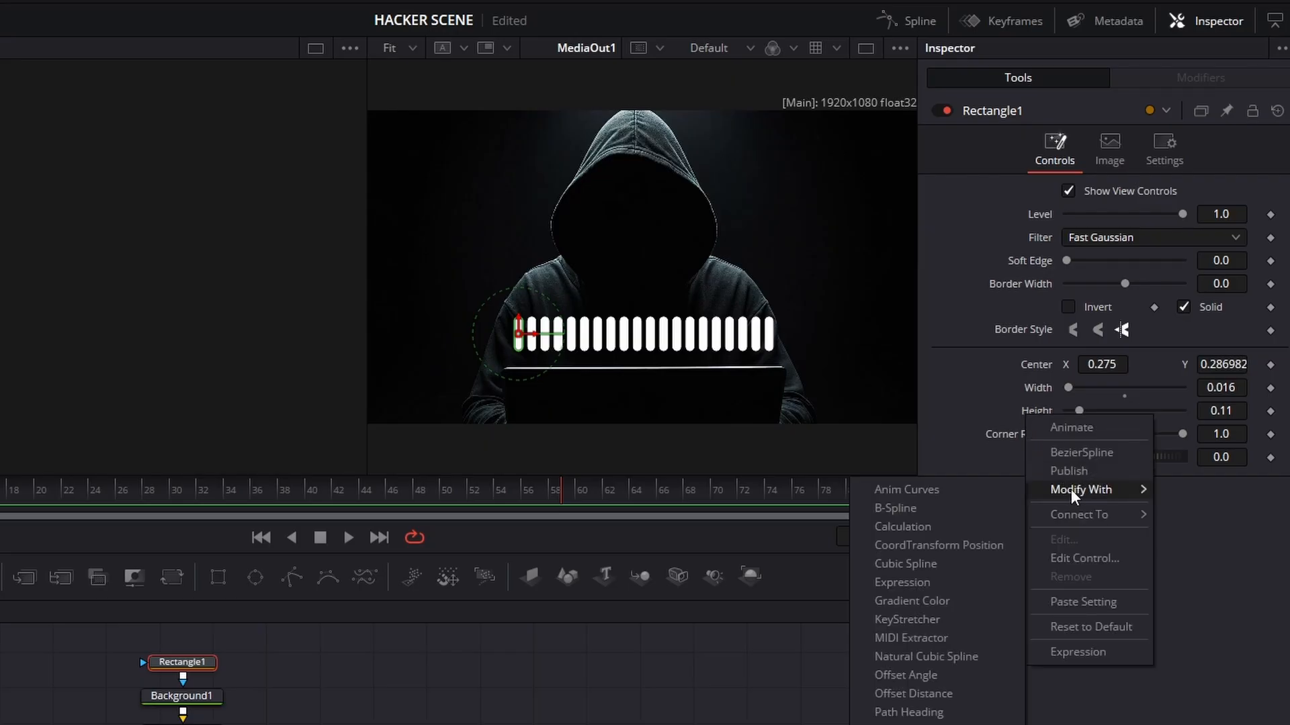
left_click(913, 638)
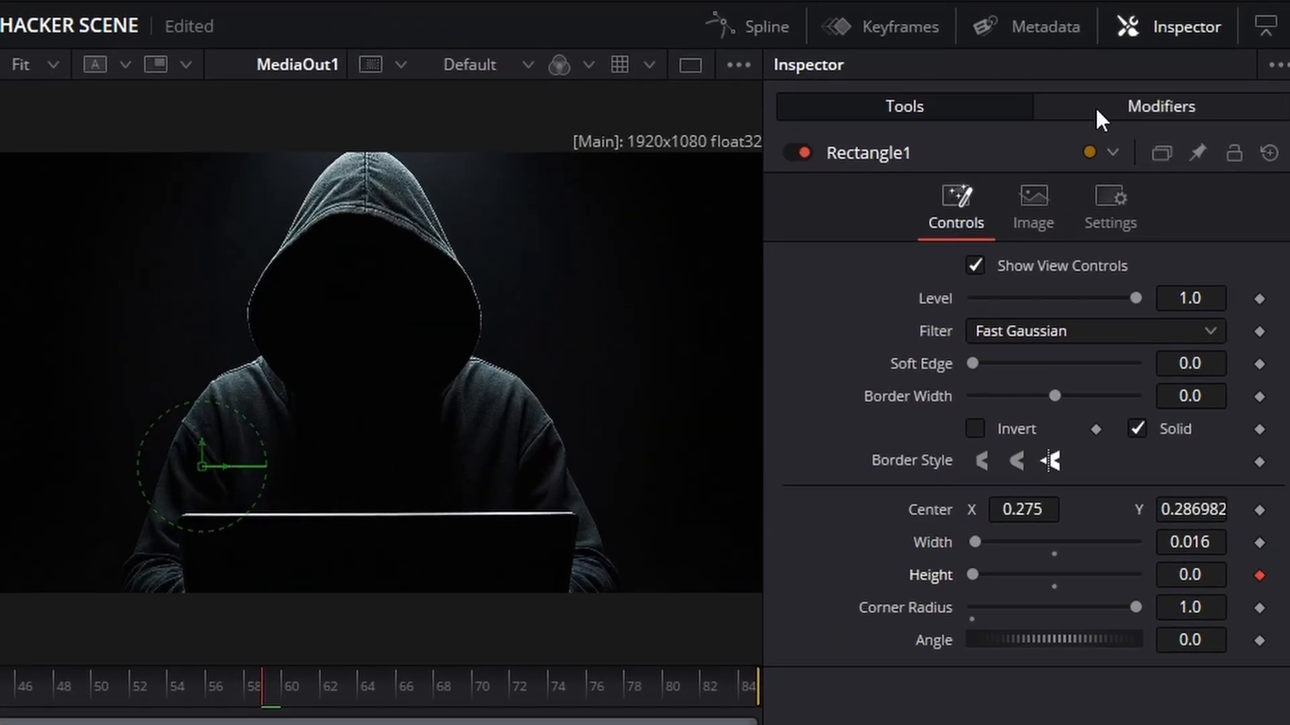
left_click(1154, 75)
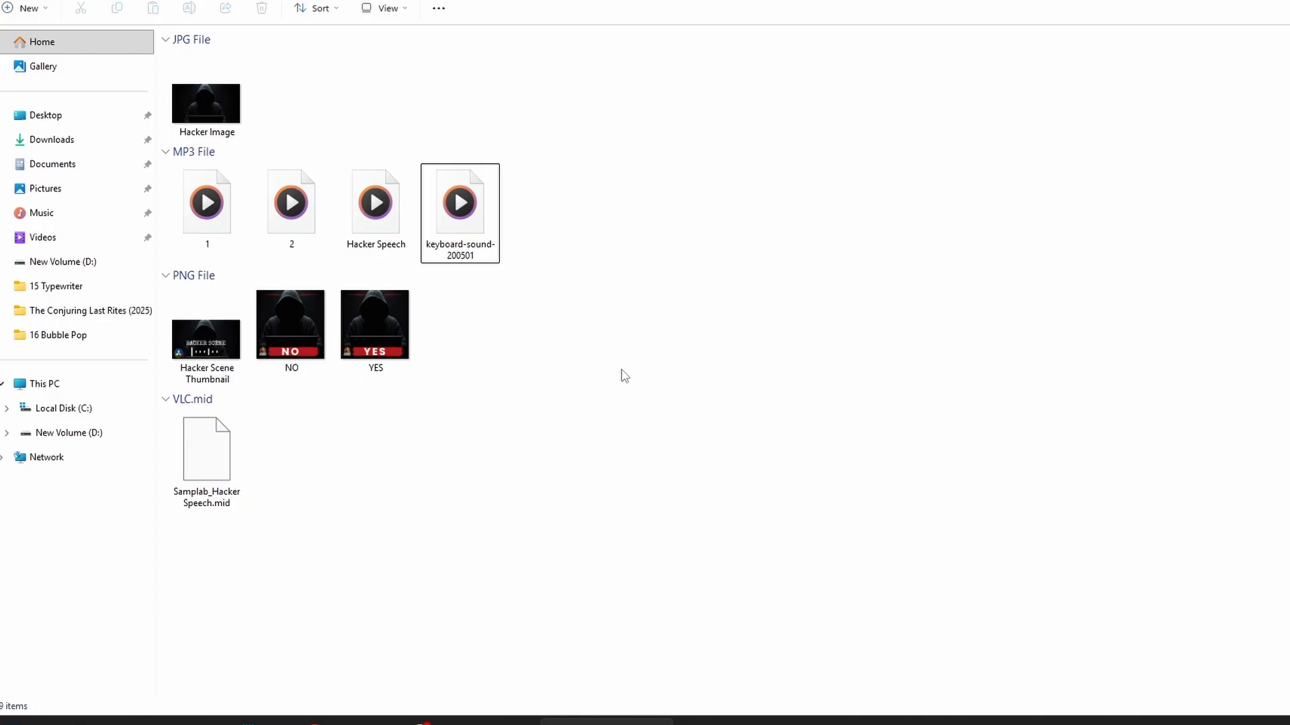
Switch to the Samplab website, upload the Hacker Speech MP3 and convert it to MIDI
left_click(201, 471)
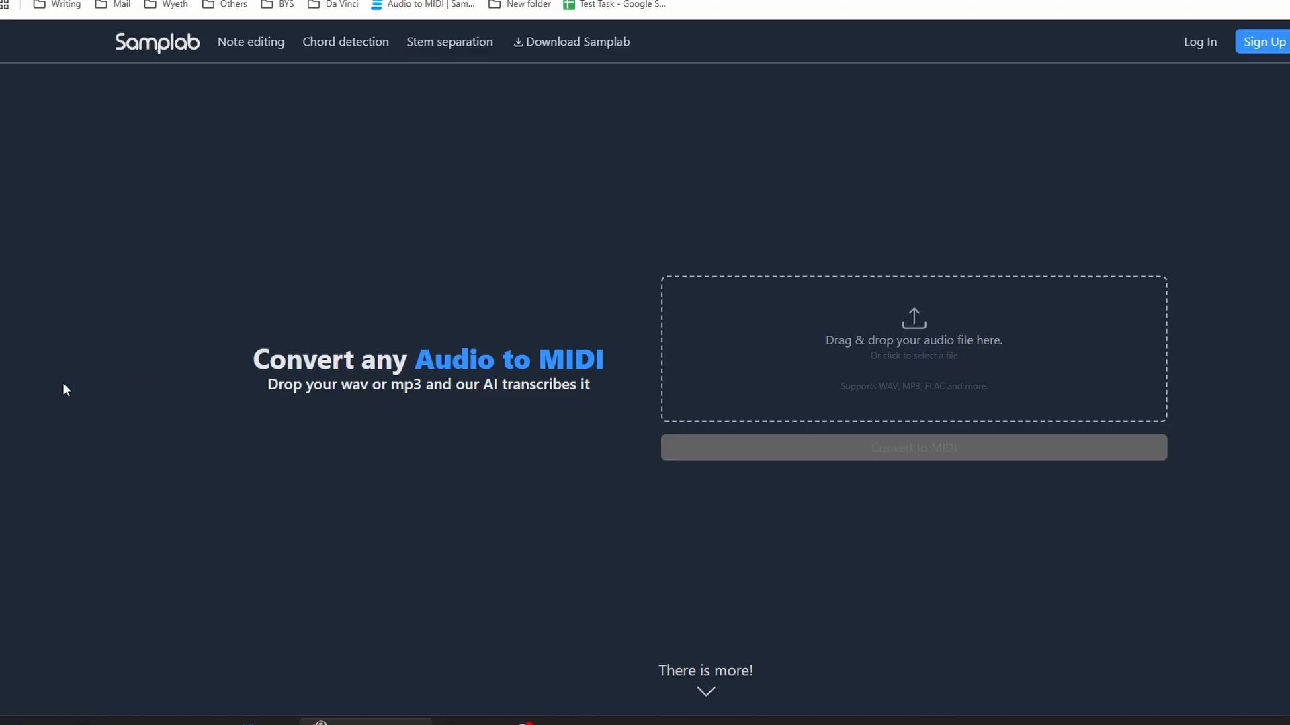
left_click_drag(374, 173, 903, 320)
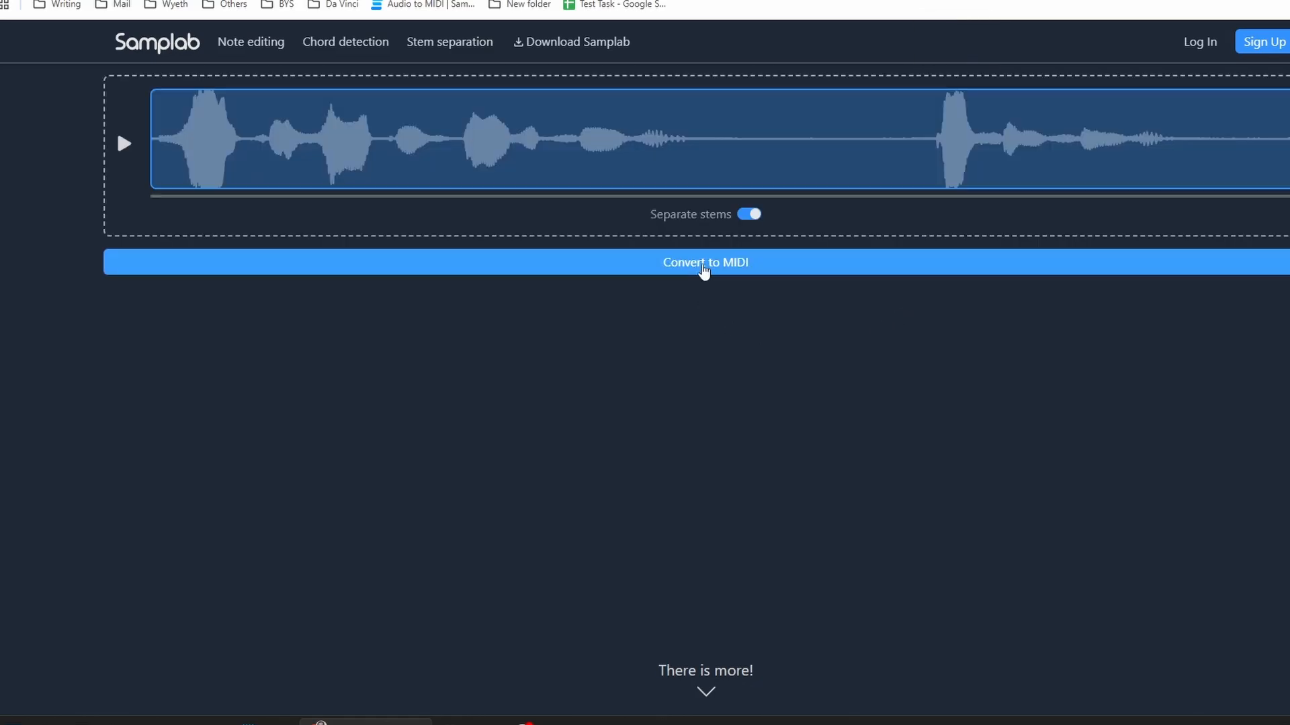
left_click(705, 267)
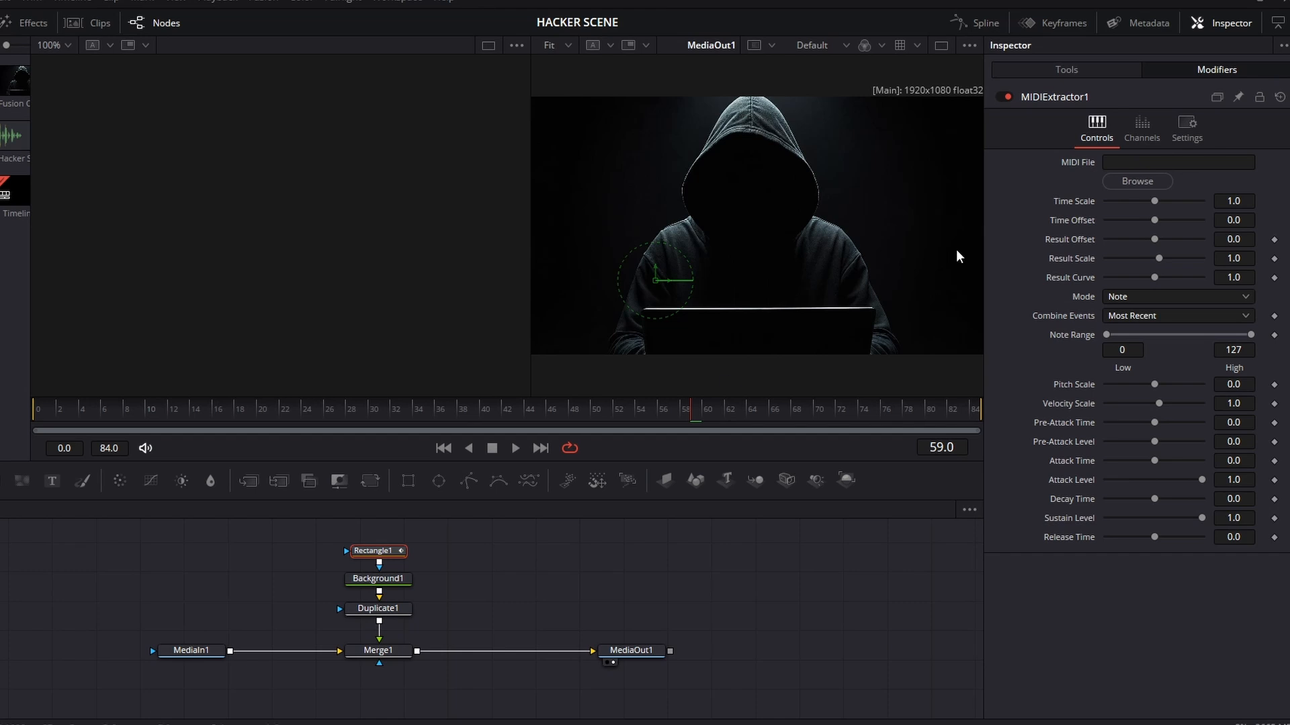
Back in DaVinci Resolve, load the Samplab_Hacker Speech MIDI file into MIDIExtractor1, set Combine Events to Sum, and play the composition
left_click(1124, 188)
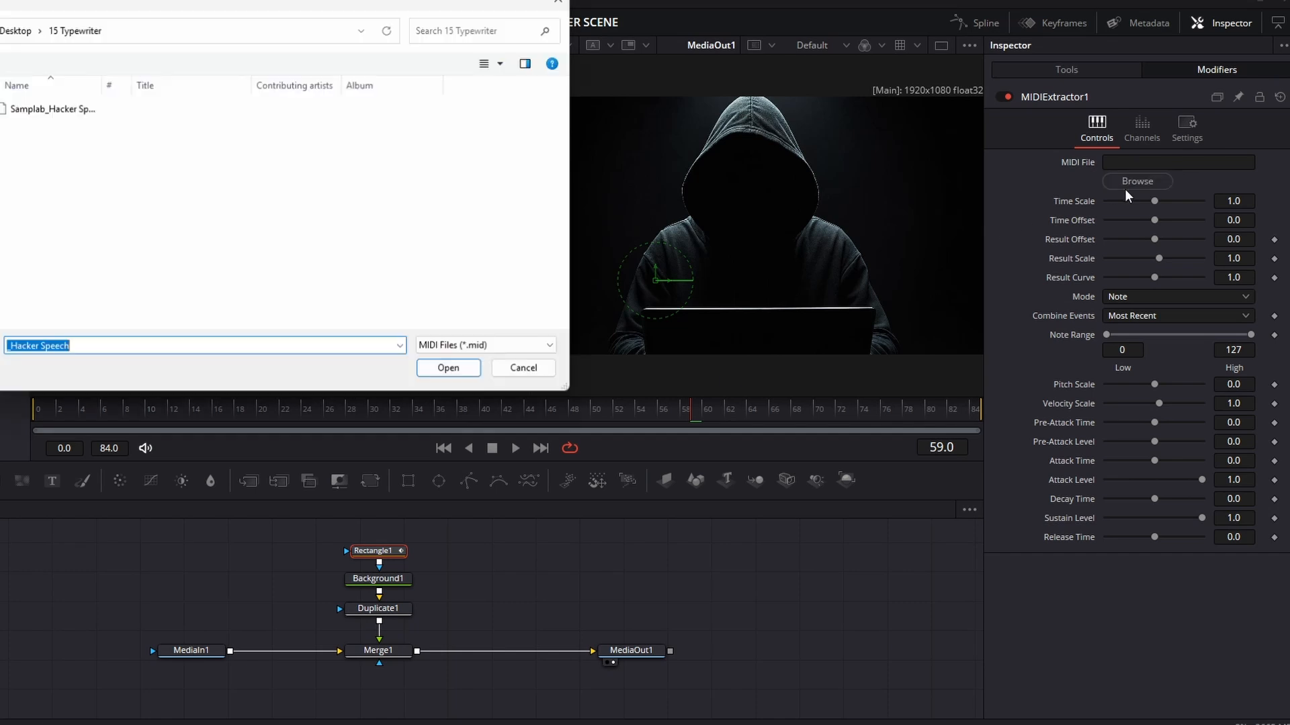
left_click(50, 108)
left_click(449, 370)
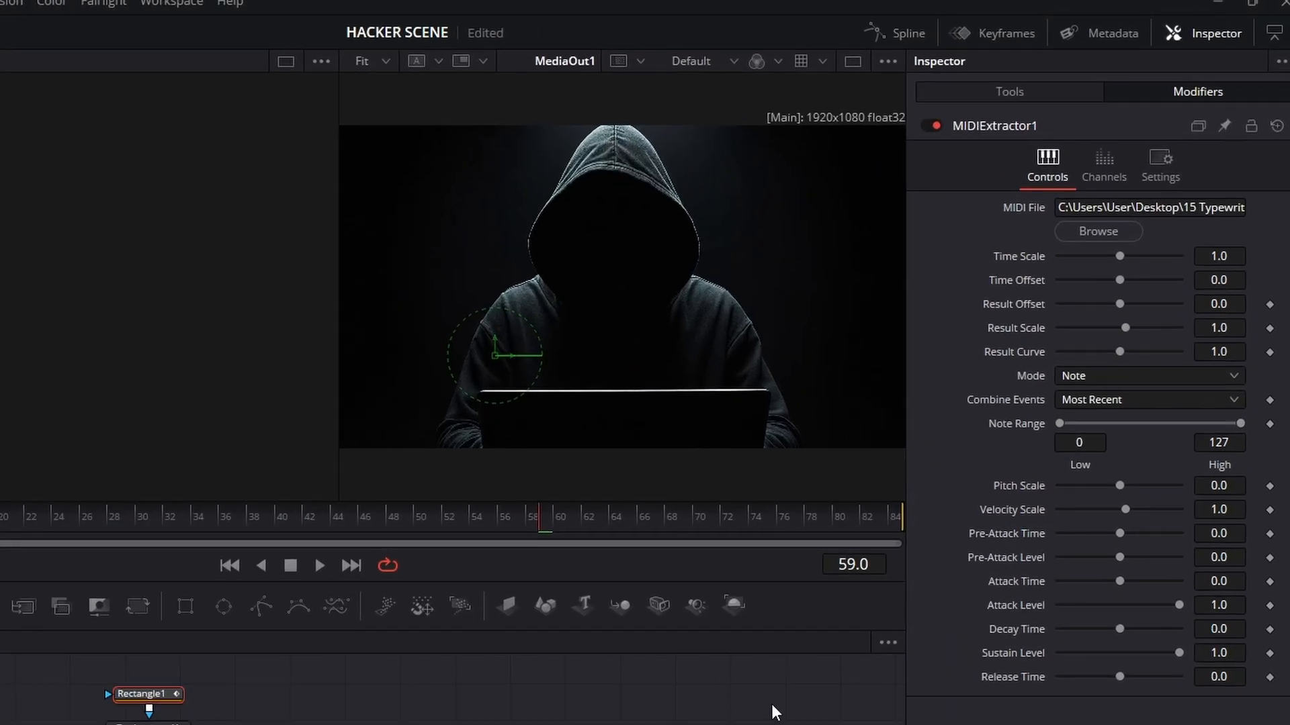
left_click(1063, 402)
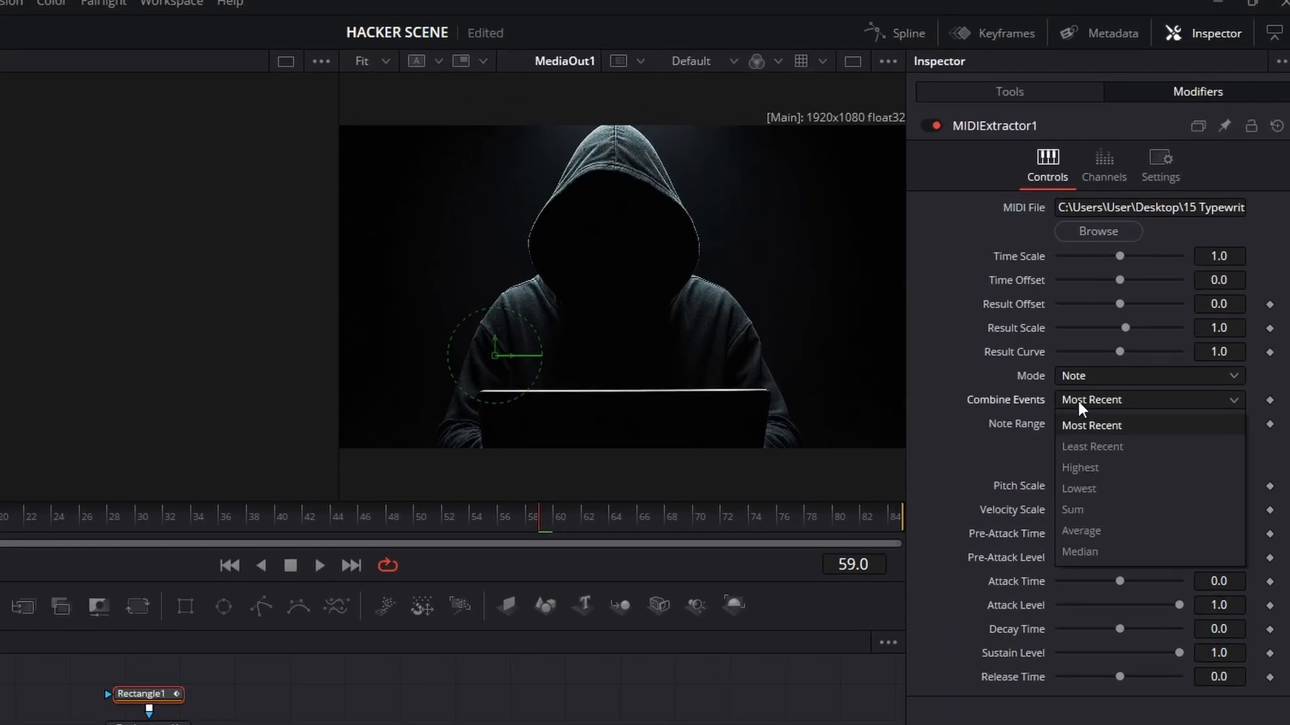
left_click(1074, 509)
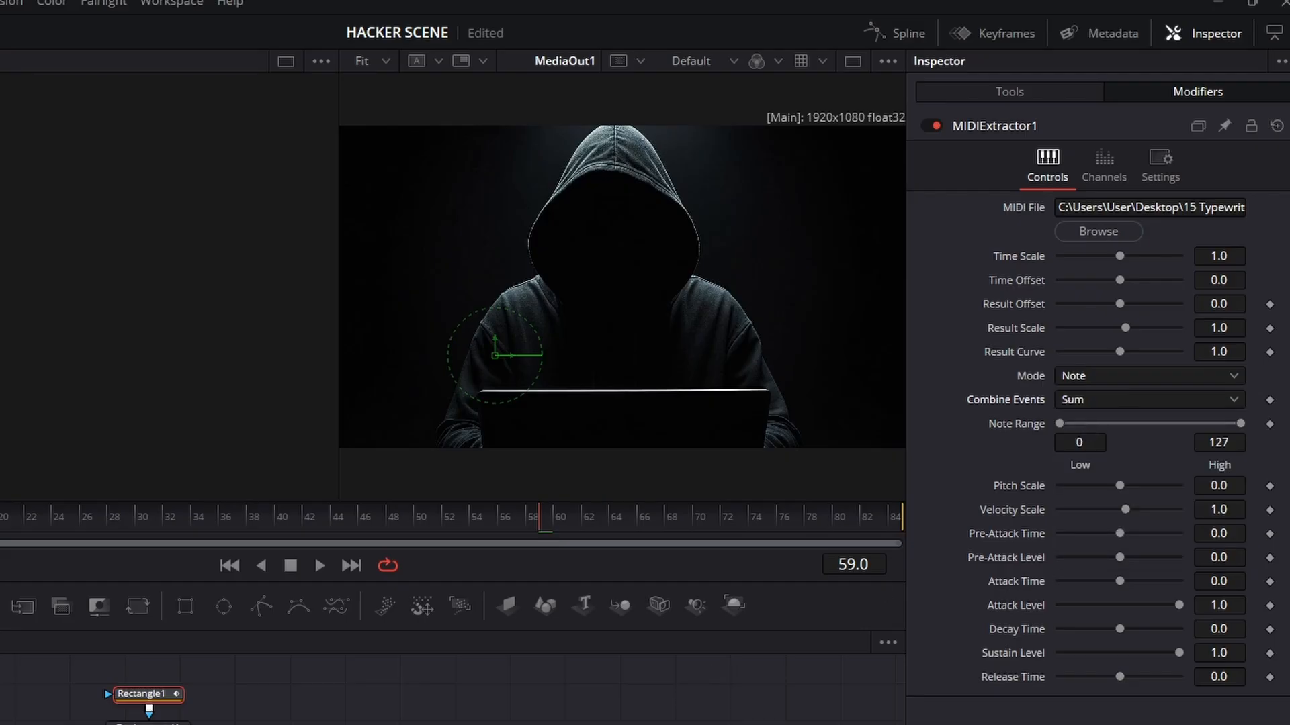
left_click(319, 566)
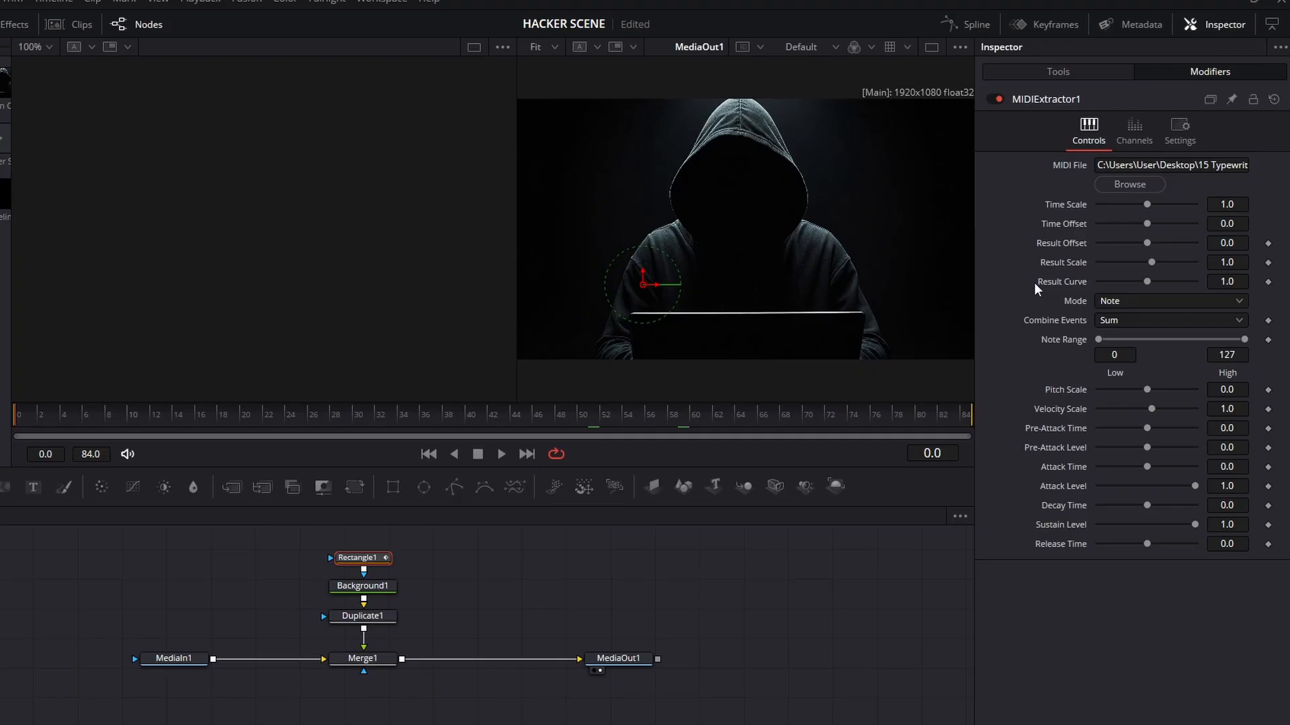
Set MIDIExtractor1's Time Offset to 10, Result Offset to 0.19 and Result Scale to 0.15
left_click(1229, 223)
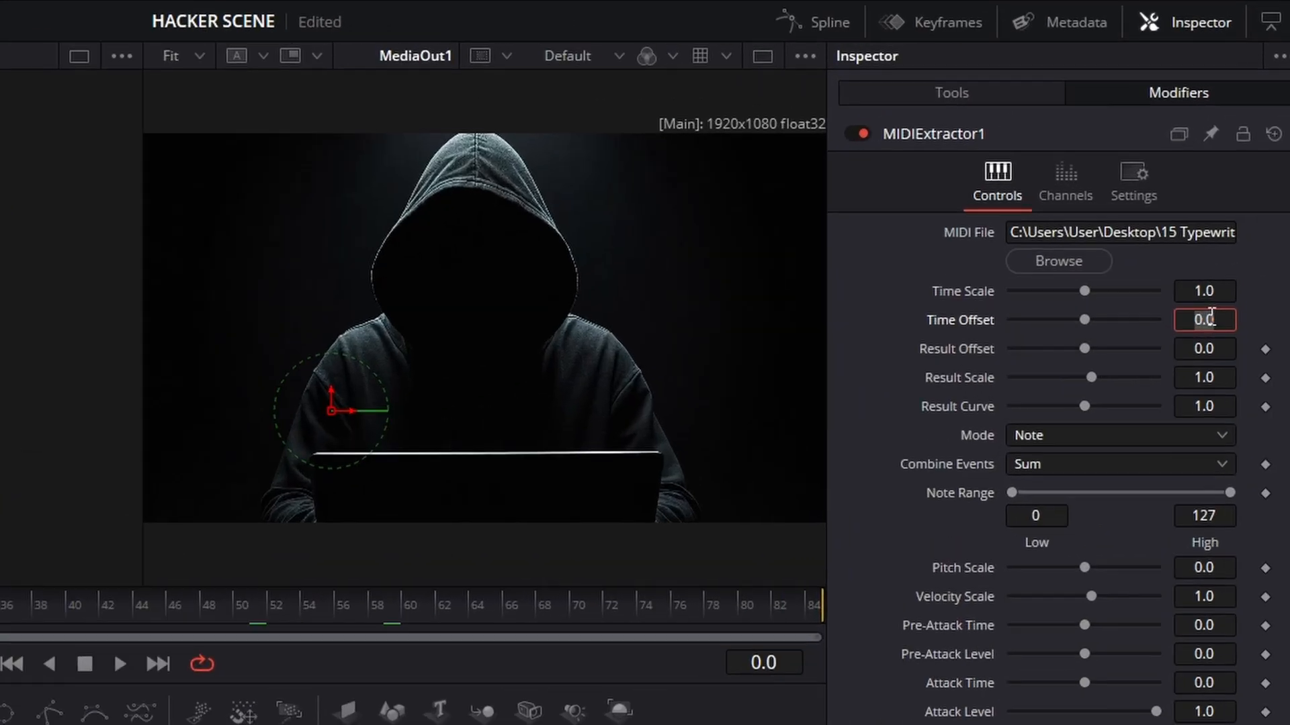
type("10")
key("Tab")
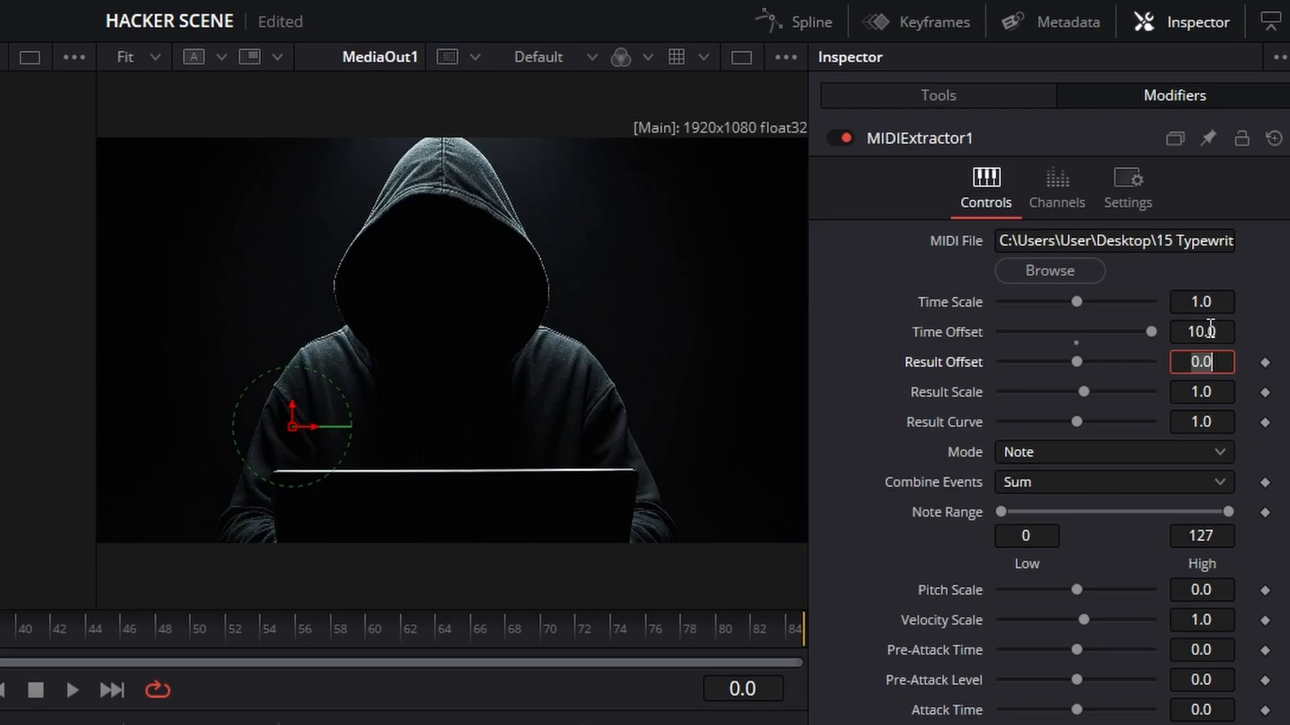
type("0.19")
key("Tab")
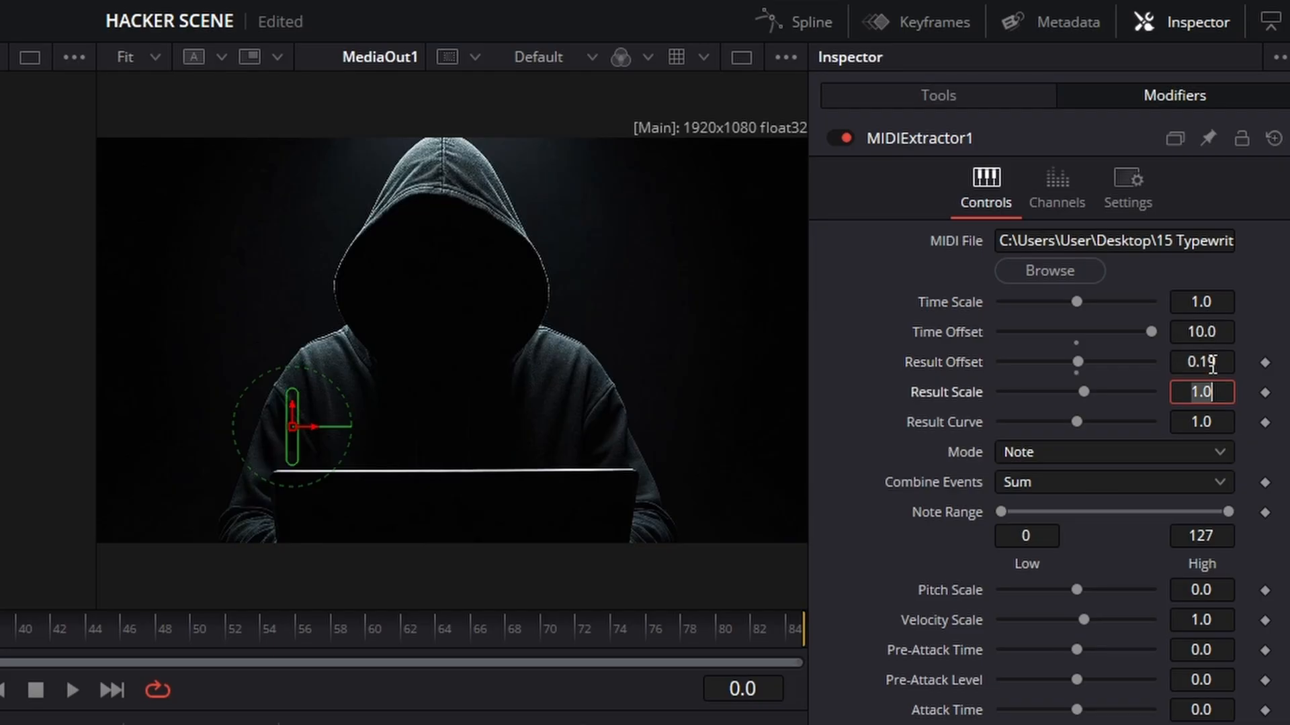
type("0.15")
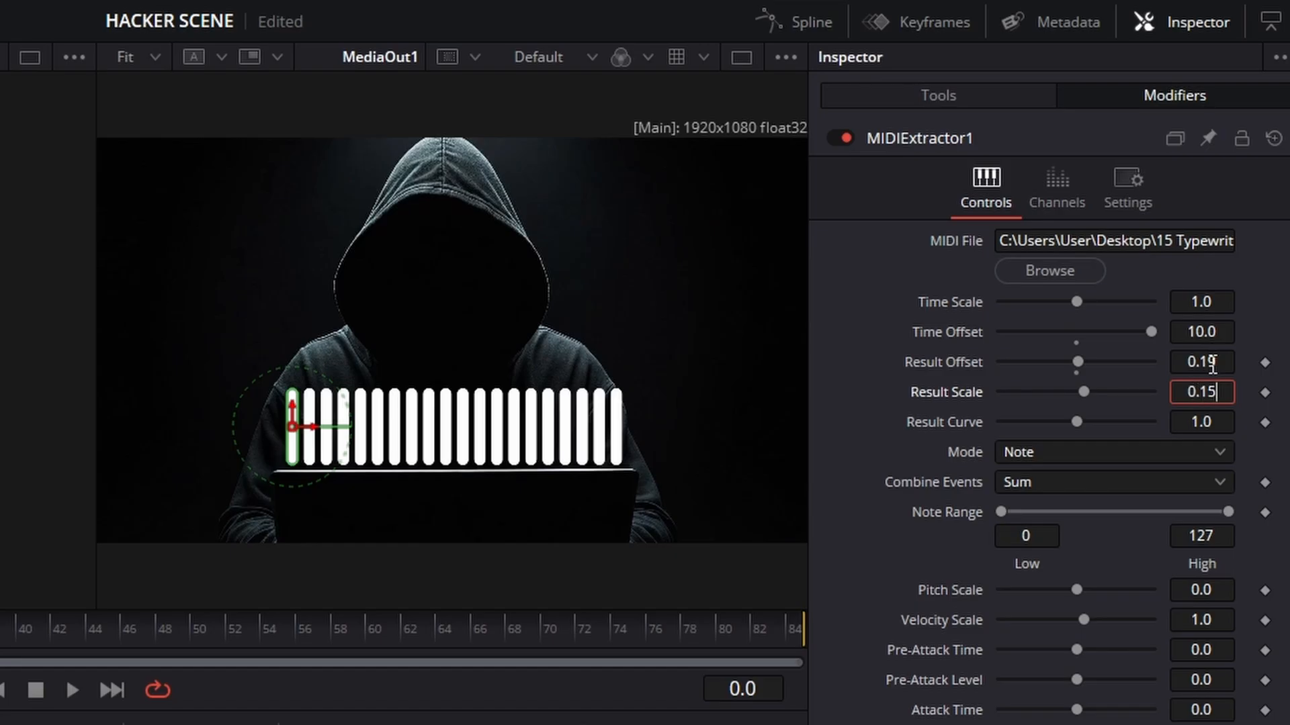
Play the composition to preview the bars' motion, stop playback, and save the project
key("Tab")
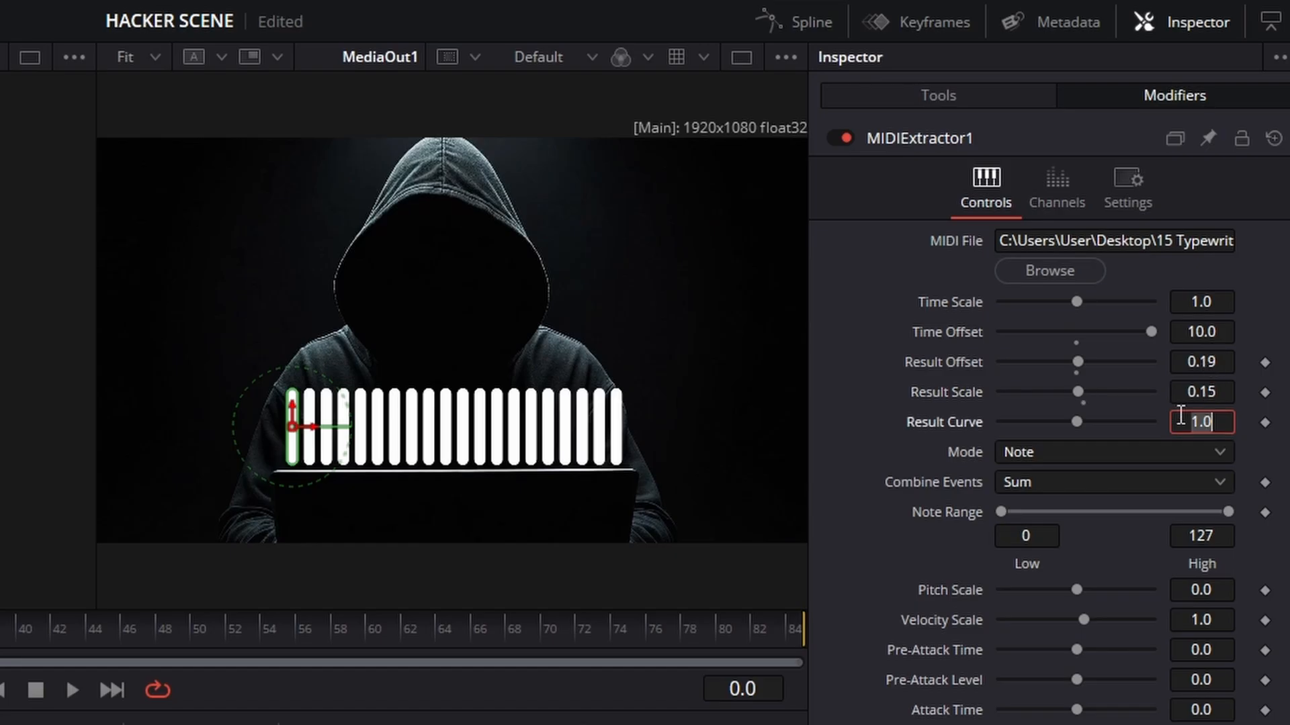
left_click(0, 631)
left_click_drag(448, 415, 7, 430)
left_click(502, 458)
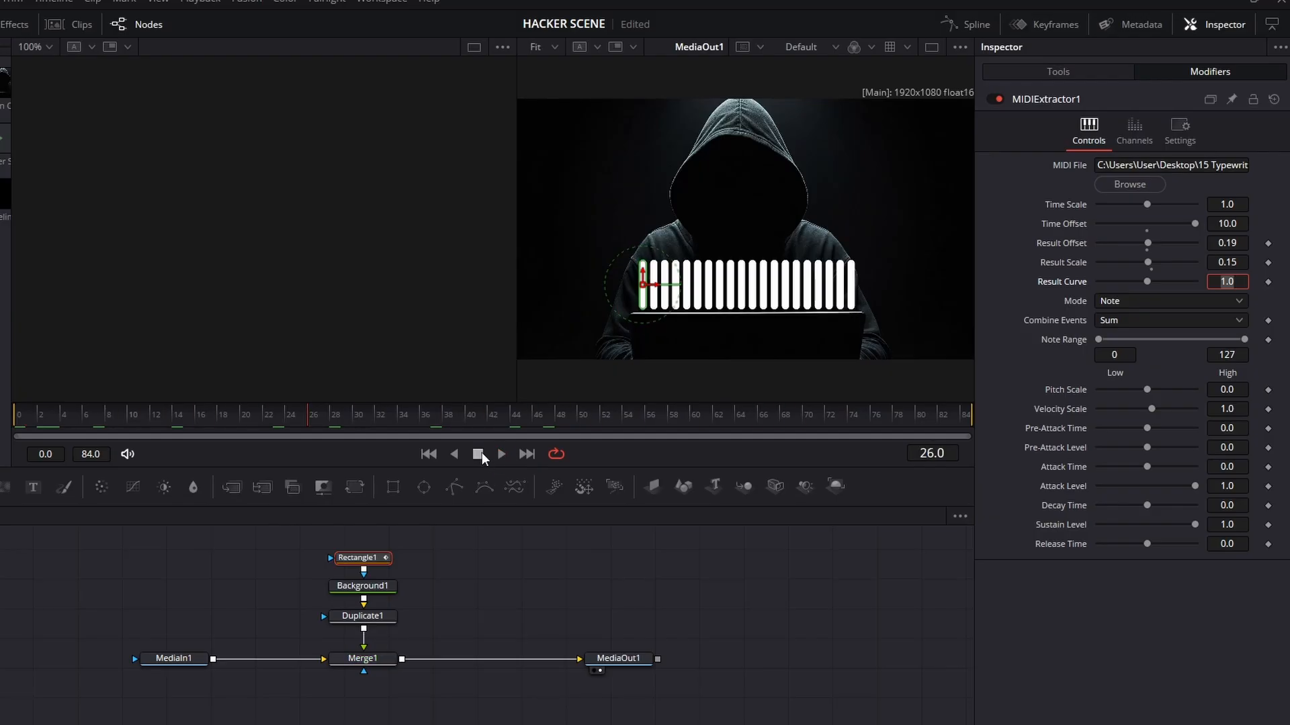
key("ctrl+s")
left_click(461, 632)
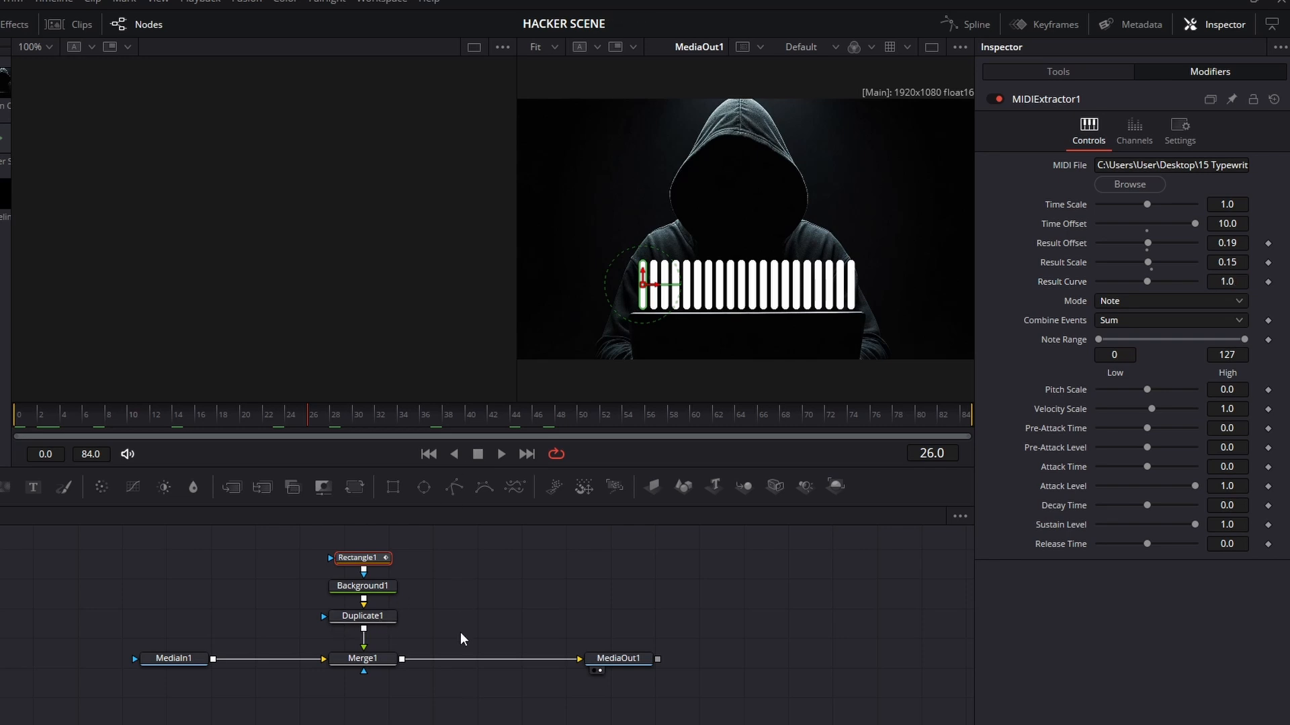
Set Duplicate1's Time Offset to -9 and play the edit timeline from its start to check the bars
left_click(392, 618)
double_click(1227, 188)
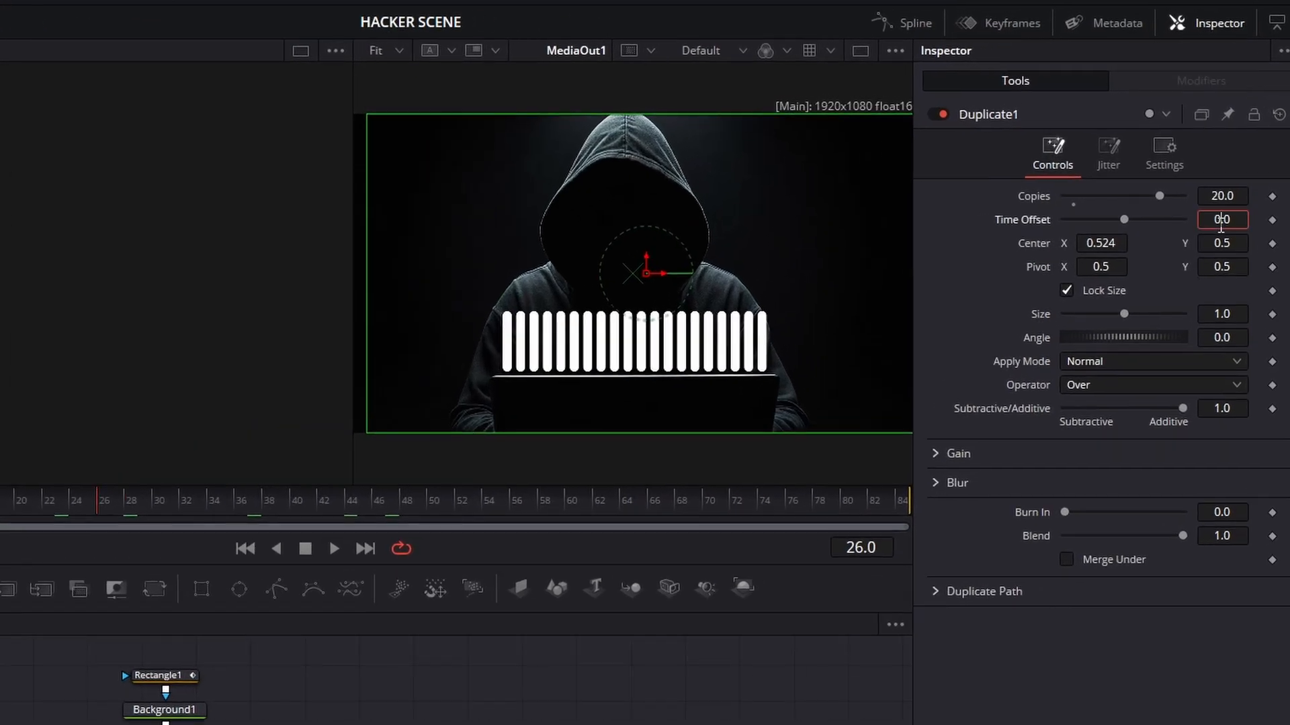
type("-9")
key("Tab")
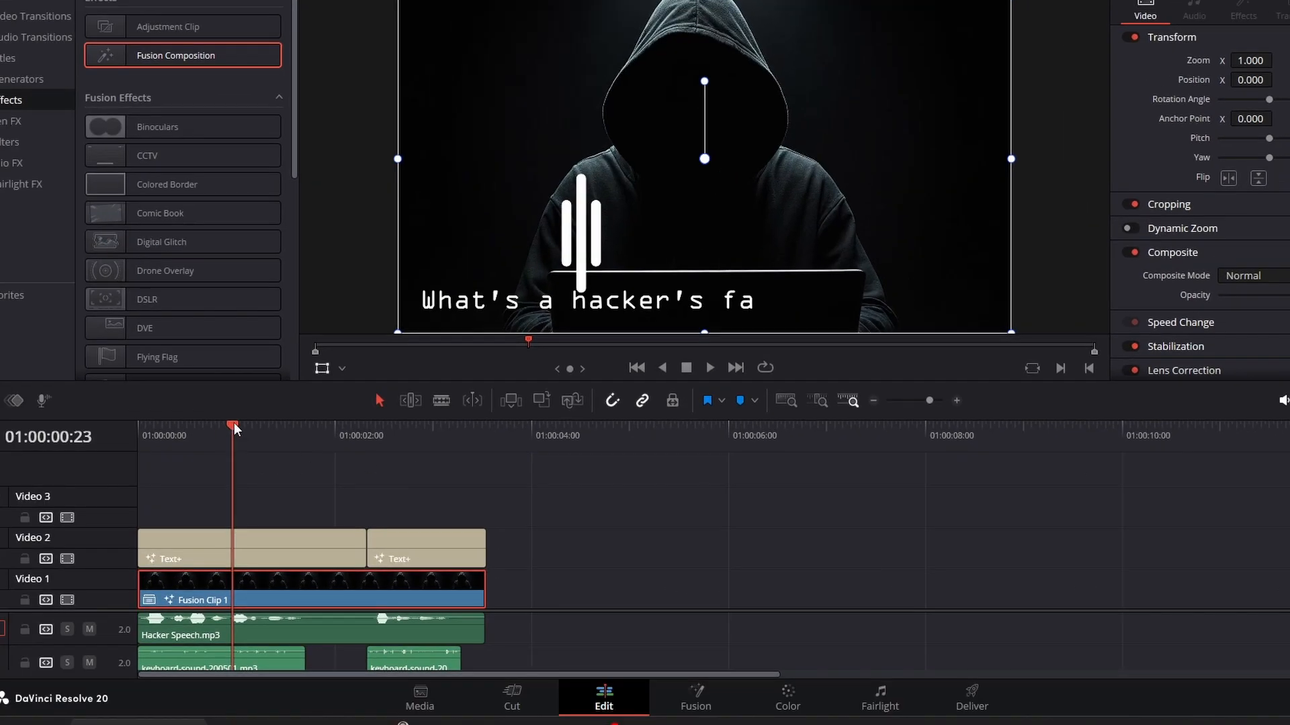
left_click_drag(235, 430, 139, 430)
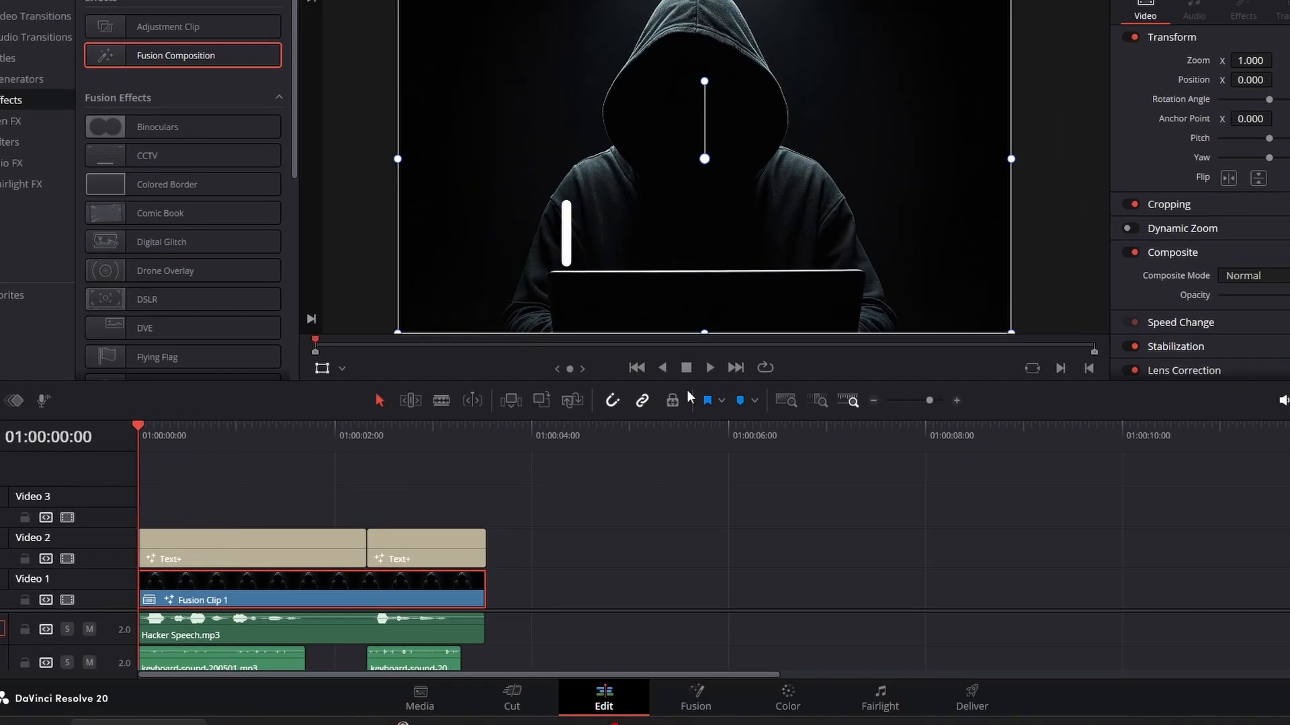
left_click(704, 369)
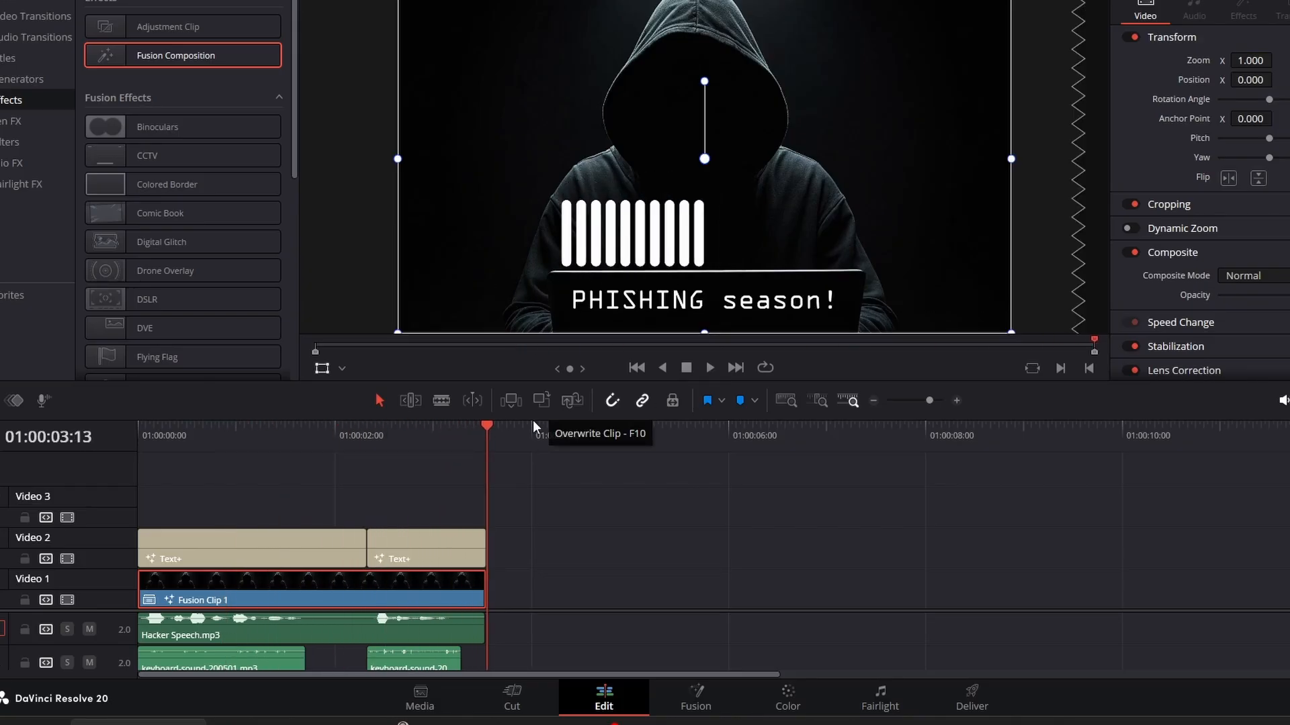
Return to the Fusion composition and set the Result Offset of Rectangle1's MIDIExtractor1 modifier to 0.11
left_click(695, 701)
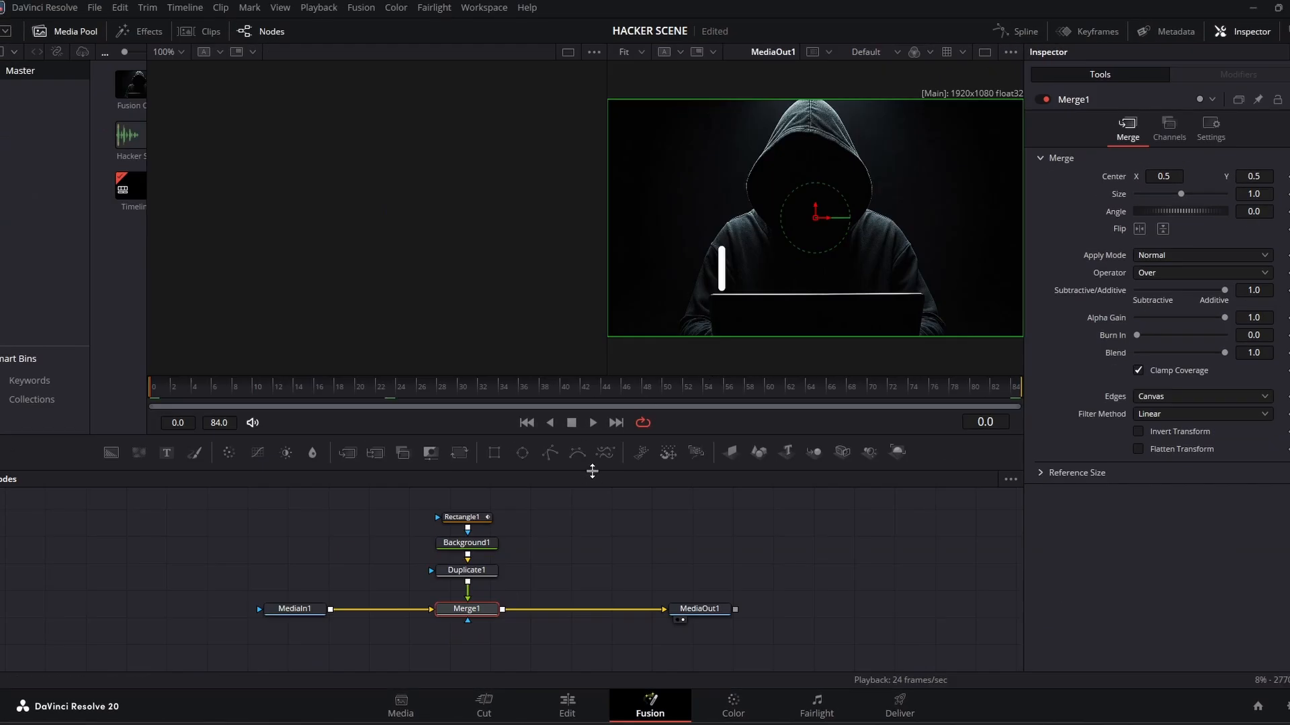
left_click(461, 516)
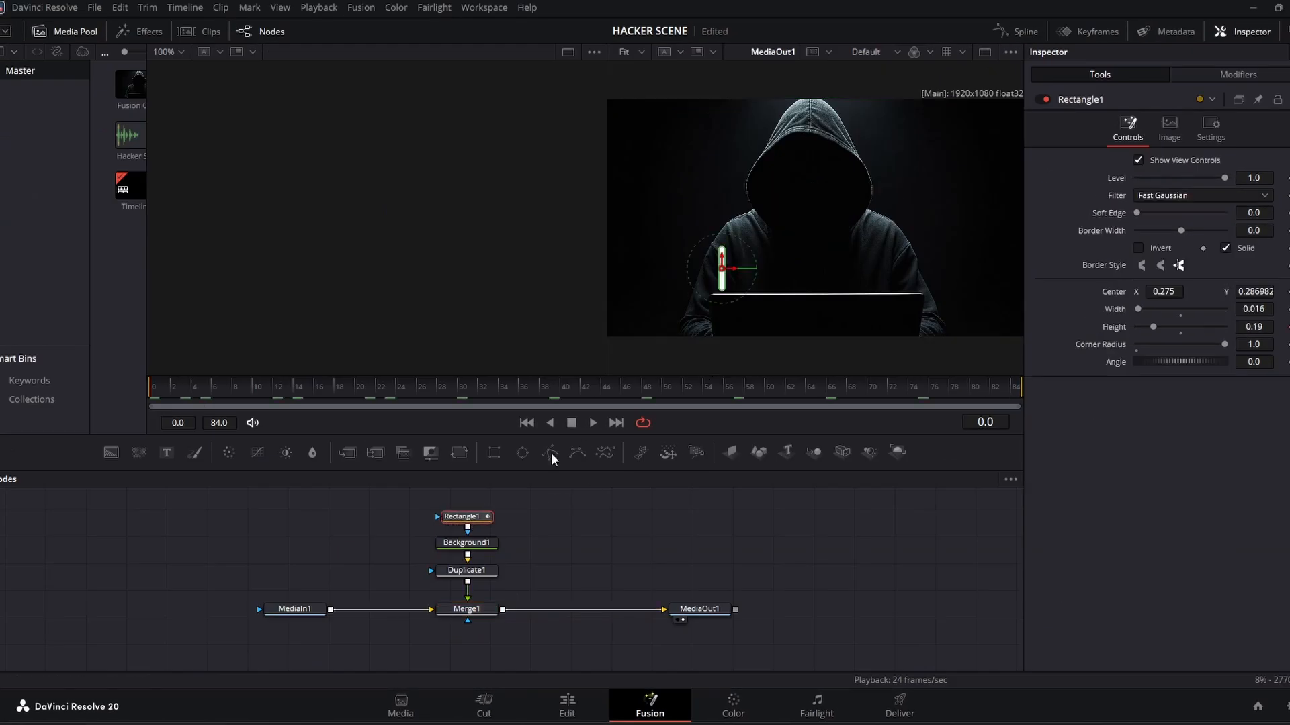
left_click(1210, 77)
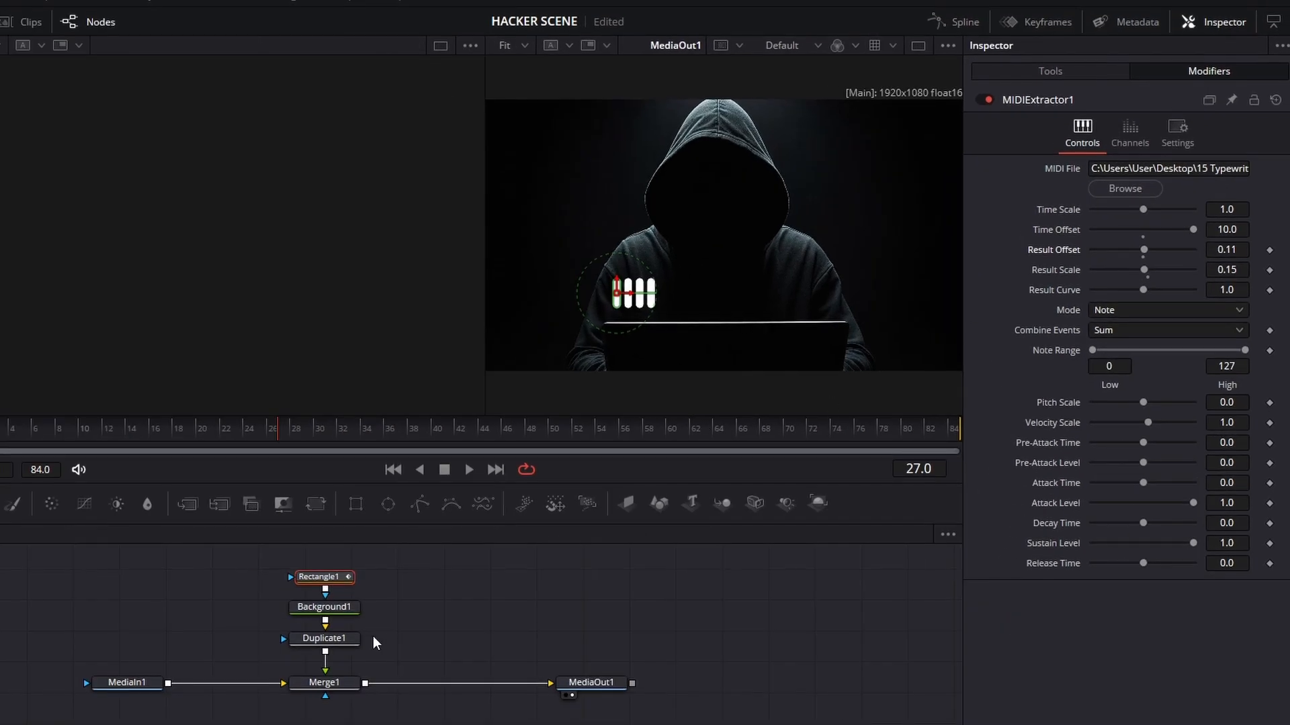
Try a Time Offset of 10 on Duplicate1 and play the composition
left_click(340, 642)
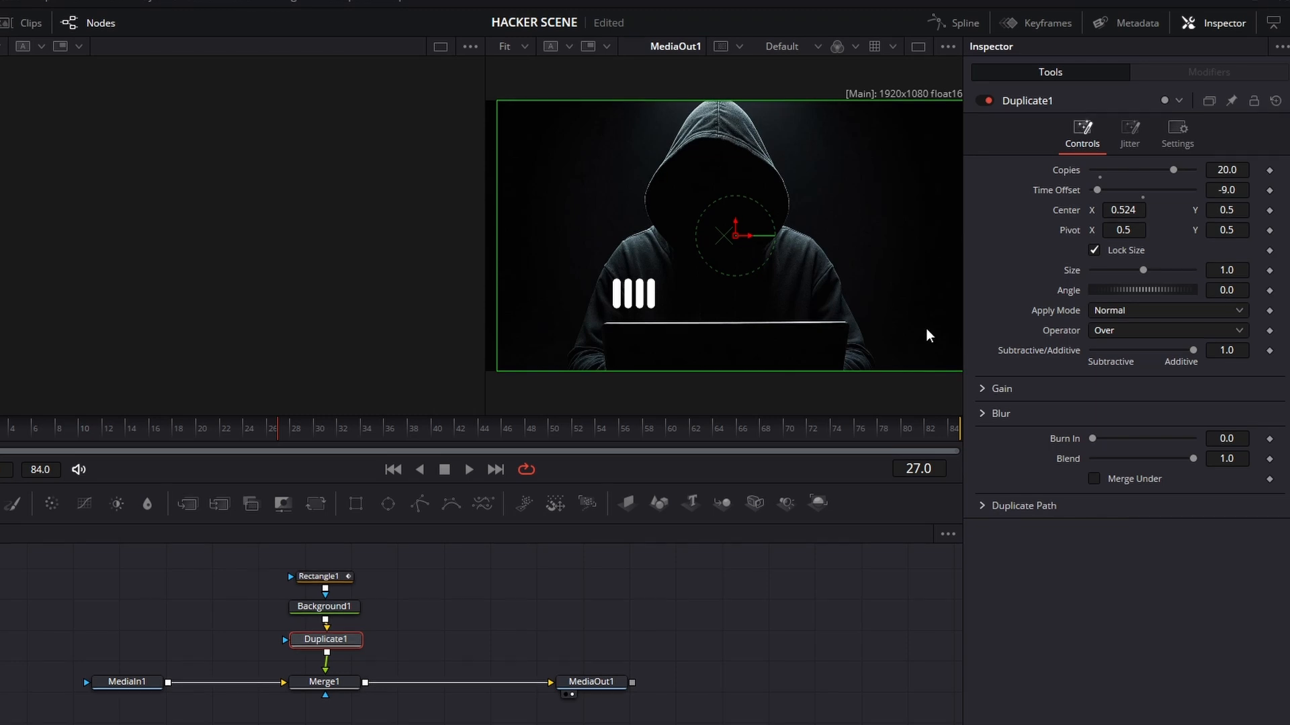
left_click_drag(1225, 191, 1240, 192)
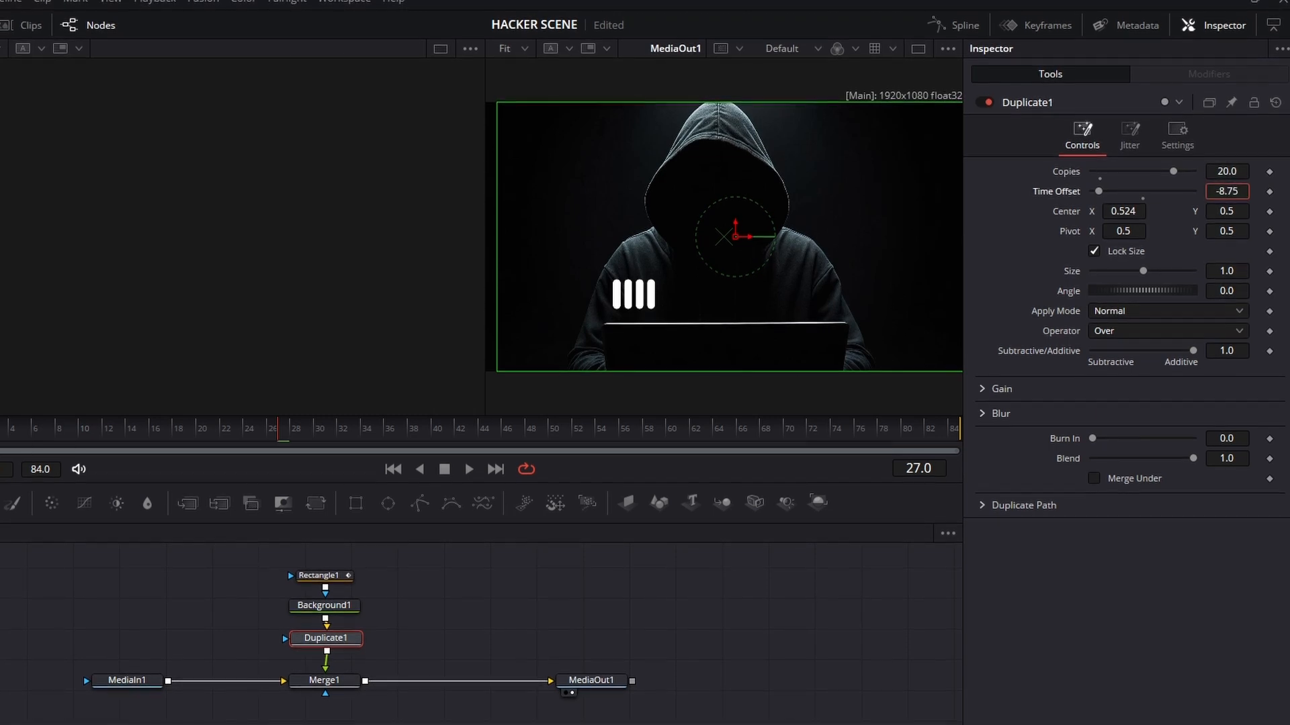
left_click_drag(289, 434, 393, 419)
double_click(1231, 191)
type("10")
key("Tab")
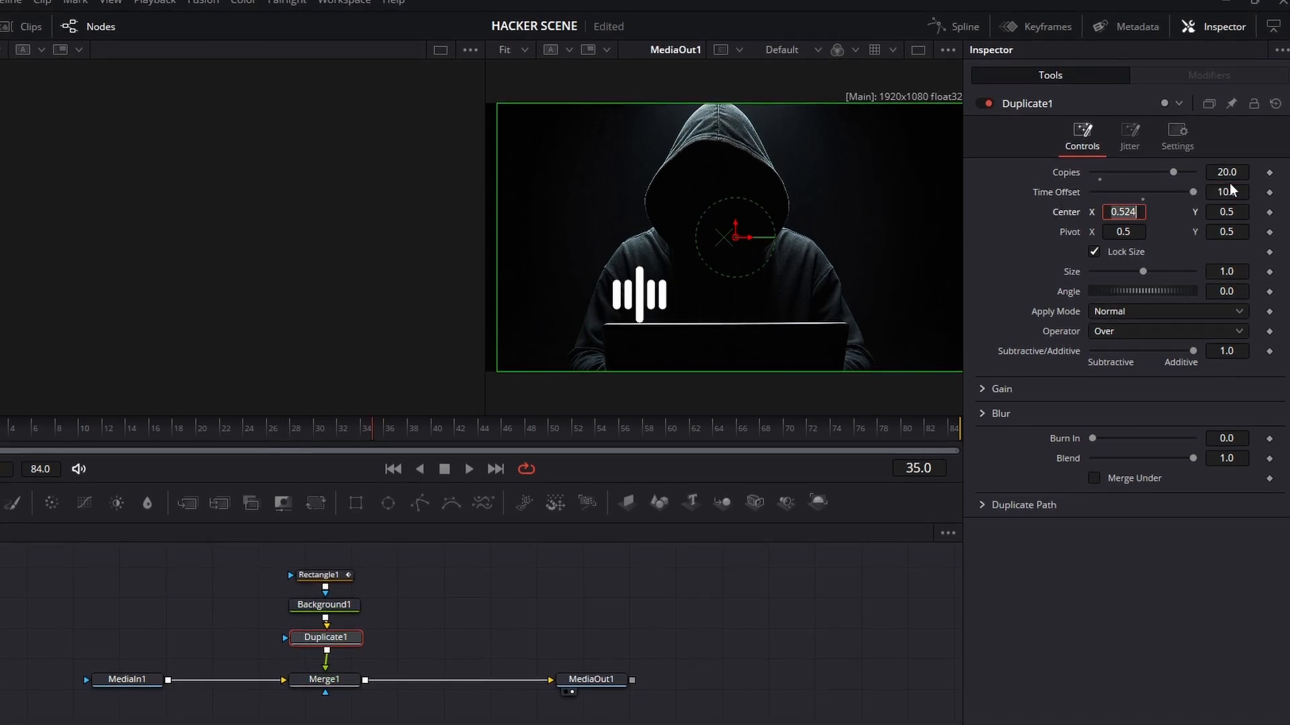
left_click(467, 470)
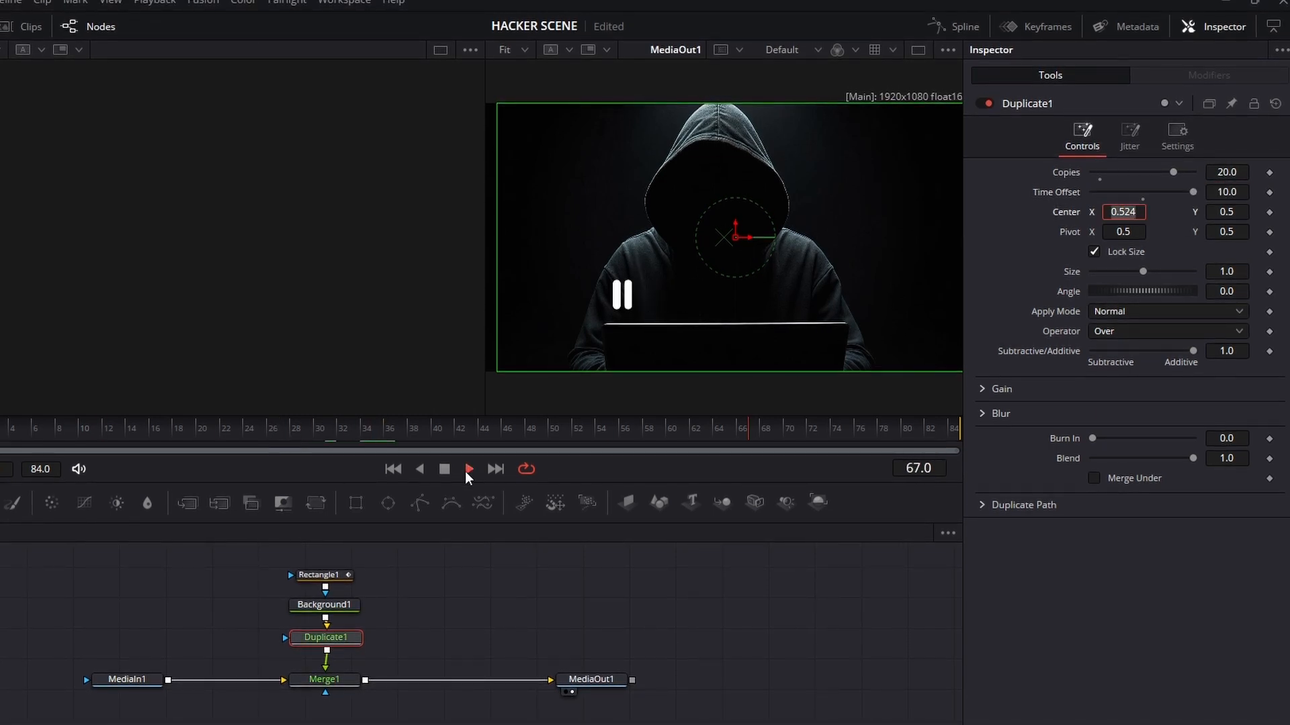
Set Duplicate1's Time Offset to -9, play the composition, and stop playback
double_click(1227, 192)
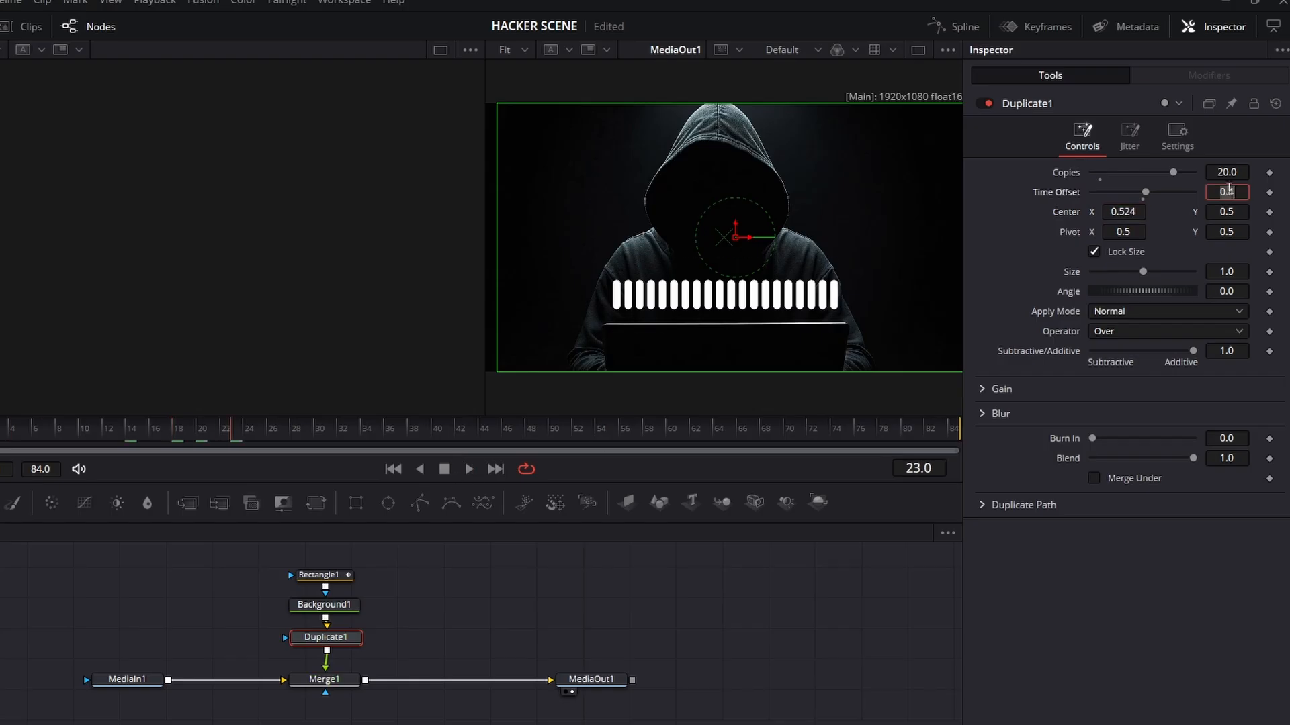
type("-20")
key("Tab")
left_click(463, 472)
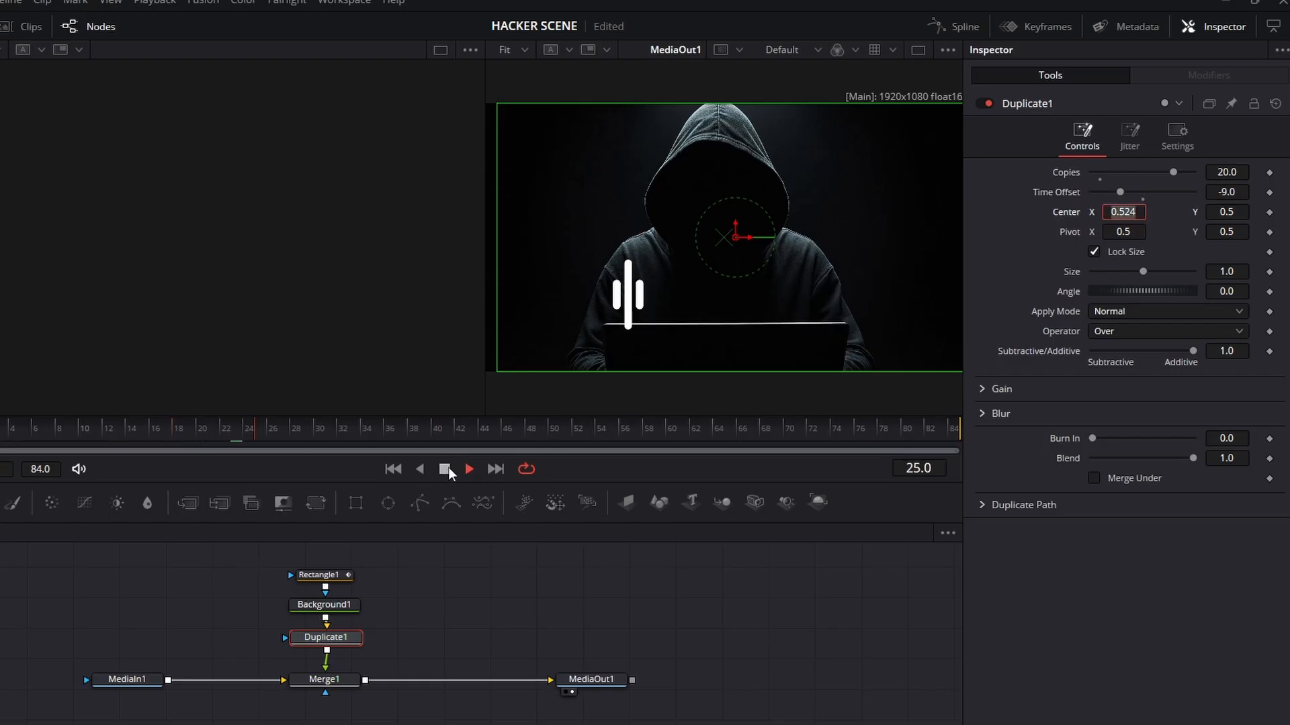
left_click(446, 470)
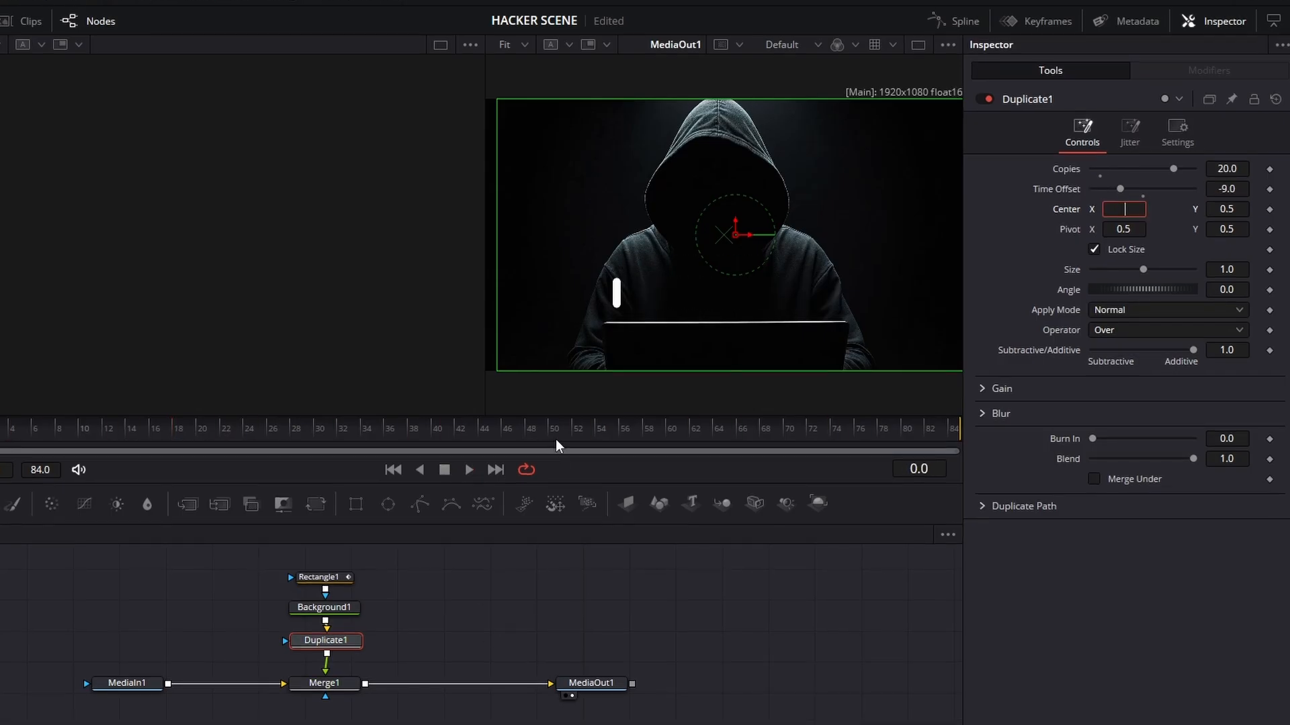
Move Rectangle1 sideways and slightly down to a Center X of about 0.37, just above the laptop's upper edge
left_click(336, 576)
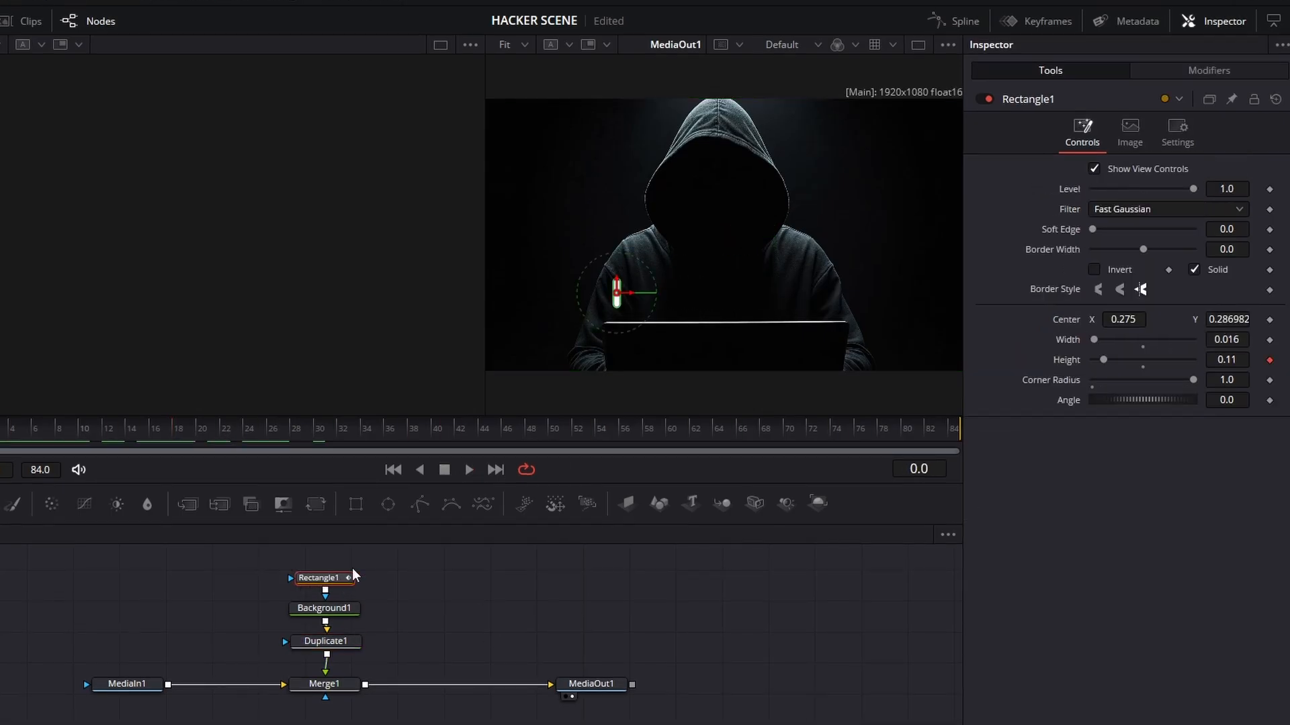
left_click_drag(617, 296, 663, 304)
left_click_drag(662, 300, 661, 303)
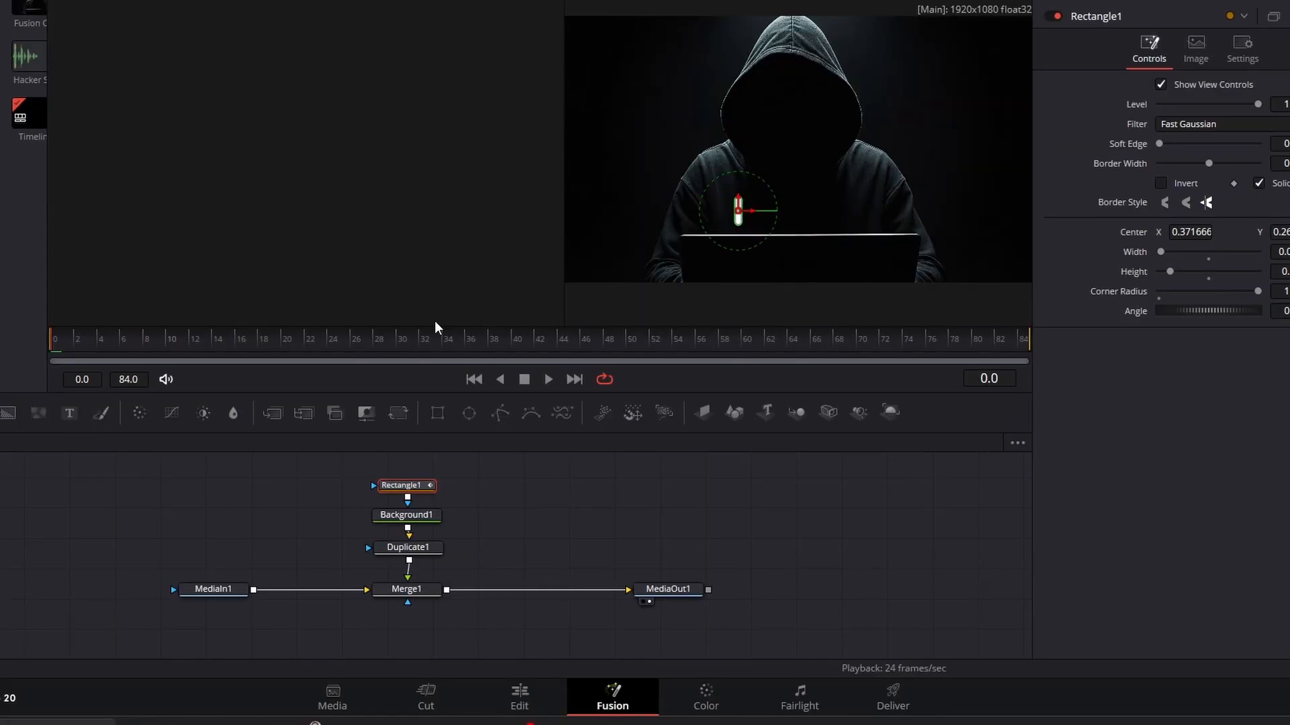
Return to the edit timeline and play the scene from its start to check the repositioned bars
left_click_drag(440, 330, 195, 639)
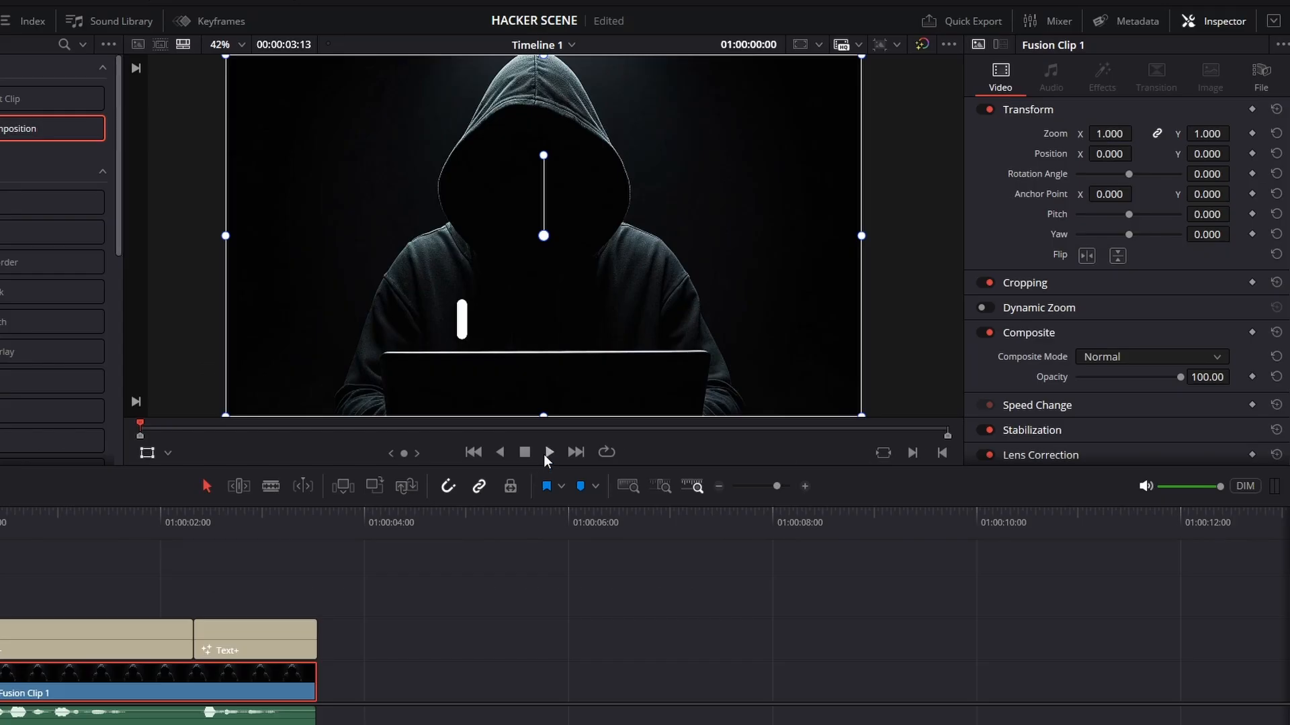
left_click(544, 453)
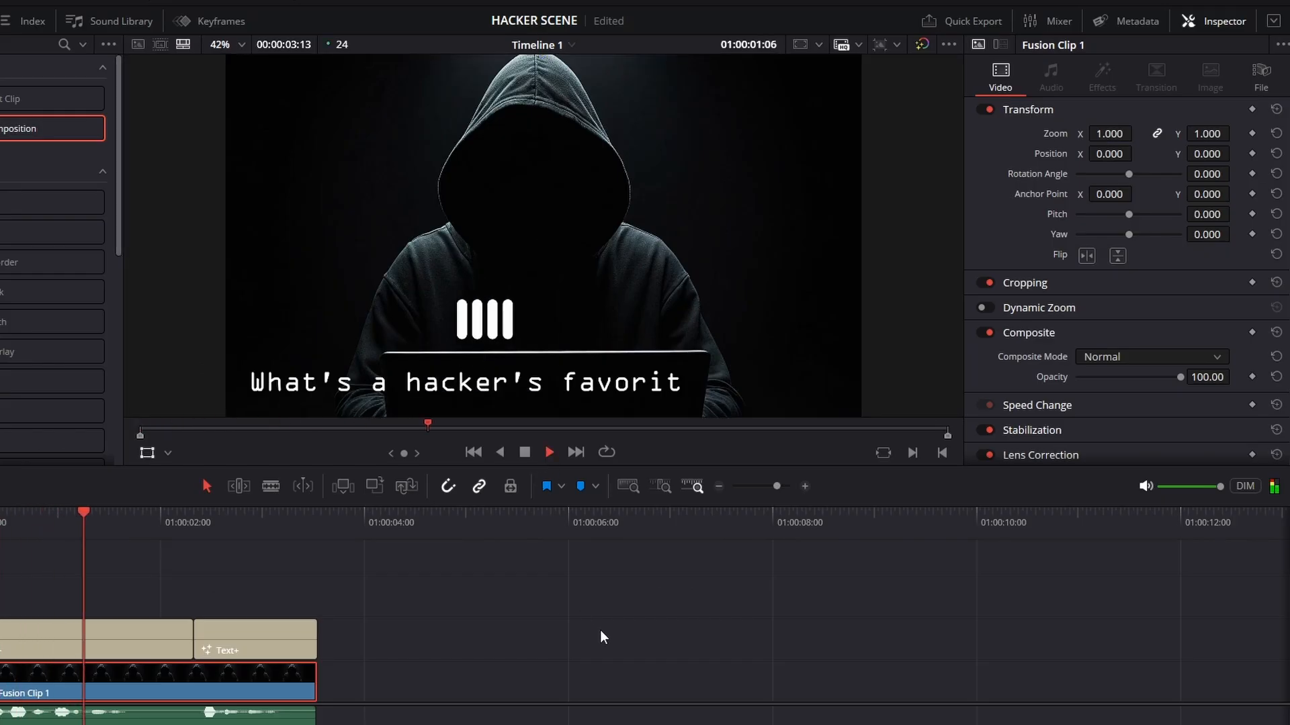